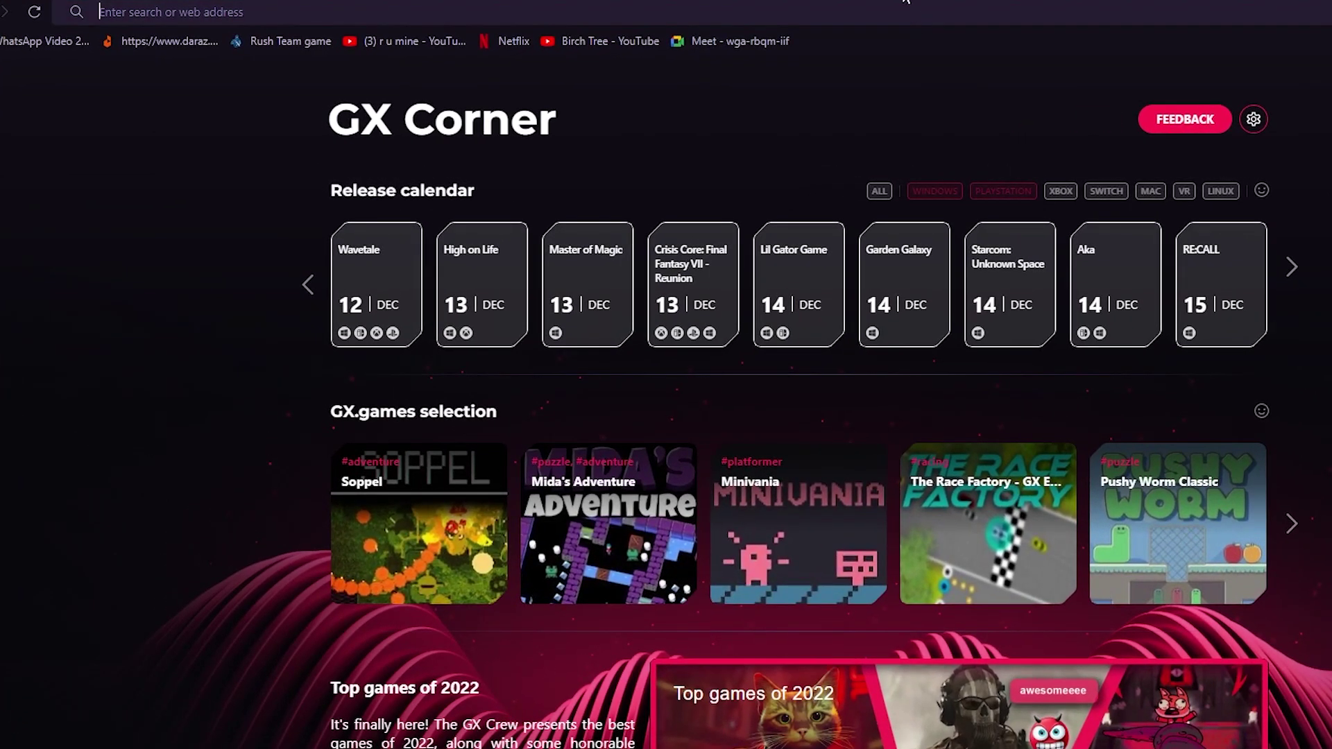
Search Google for mailchimp and open the official mailchimp.com result.
type("mail")
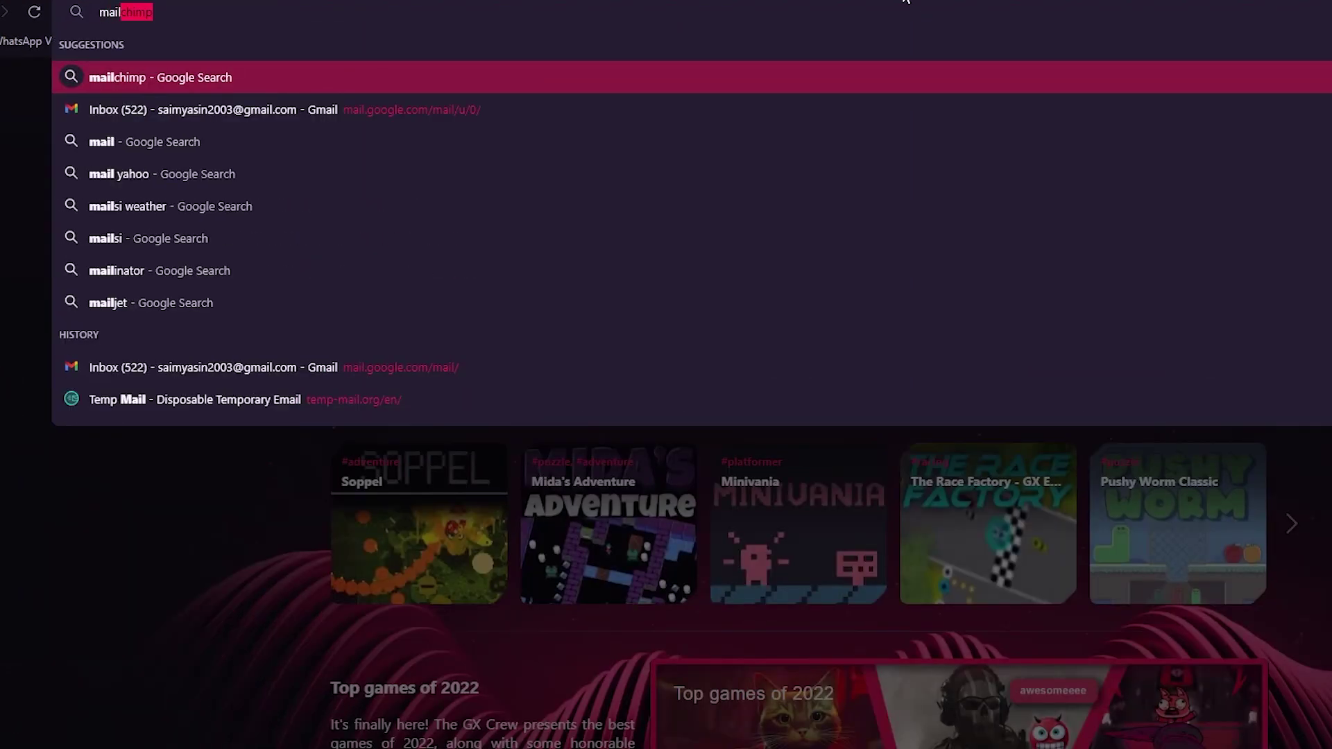
key("Return")
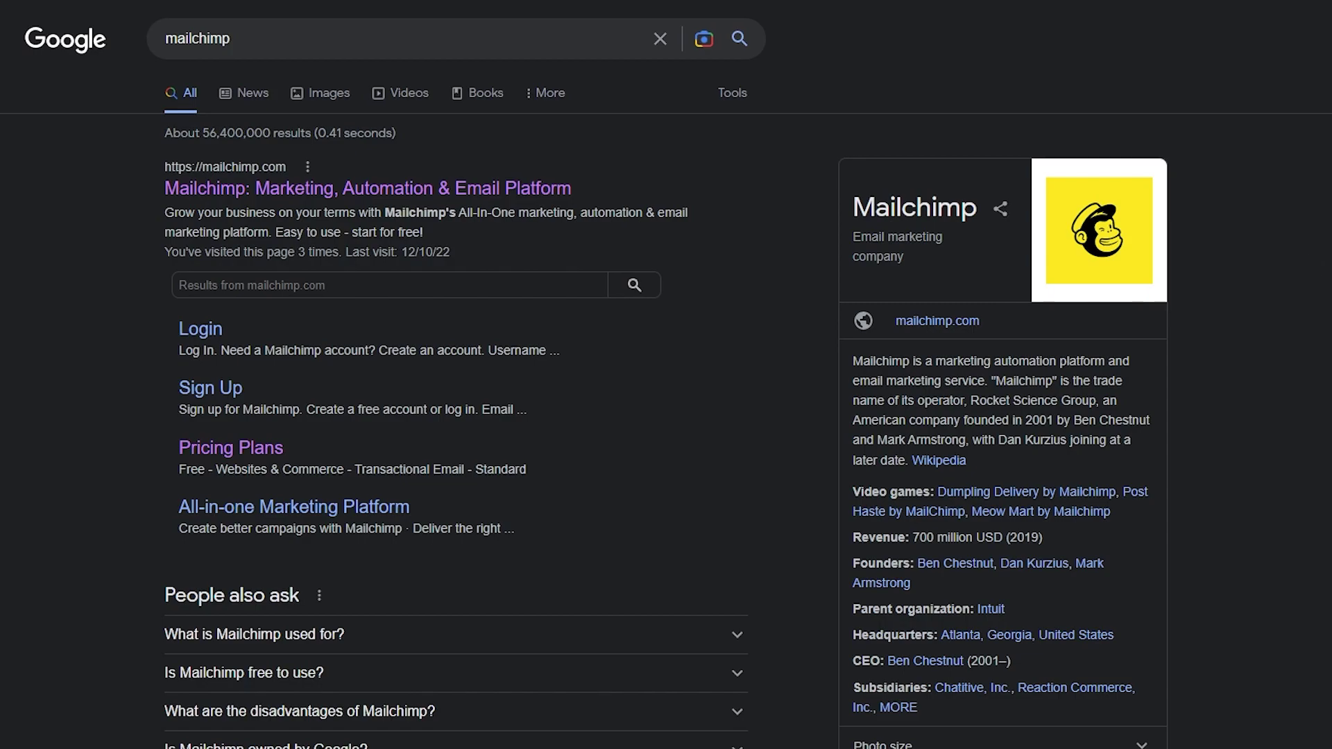
scroll(458, 417, "down", 10)
scroll(458, 416, "up", 10)
left_click(458, 202)
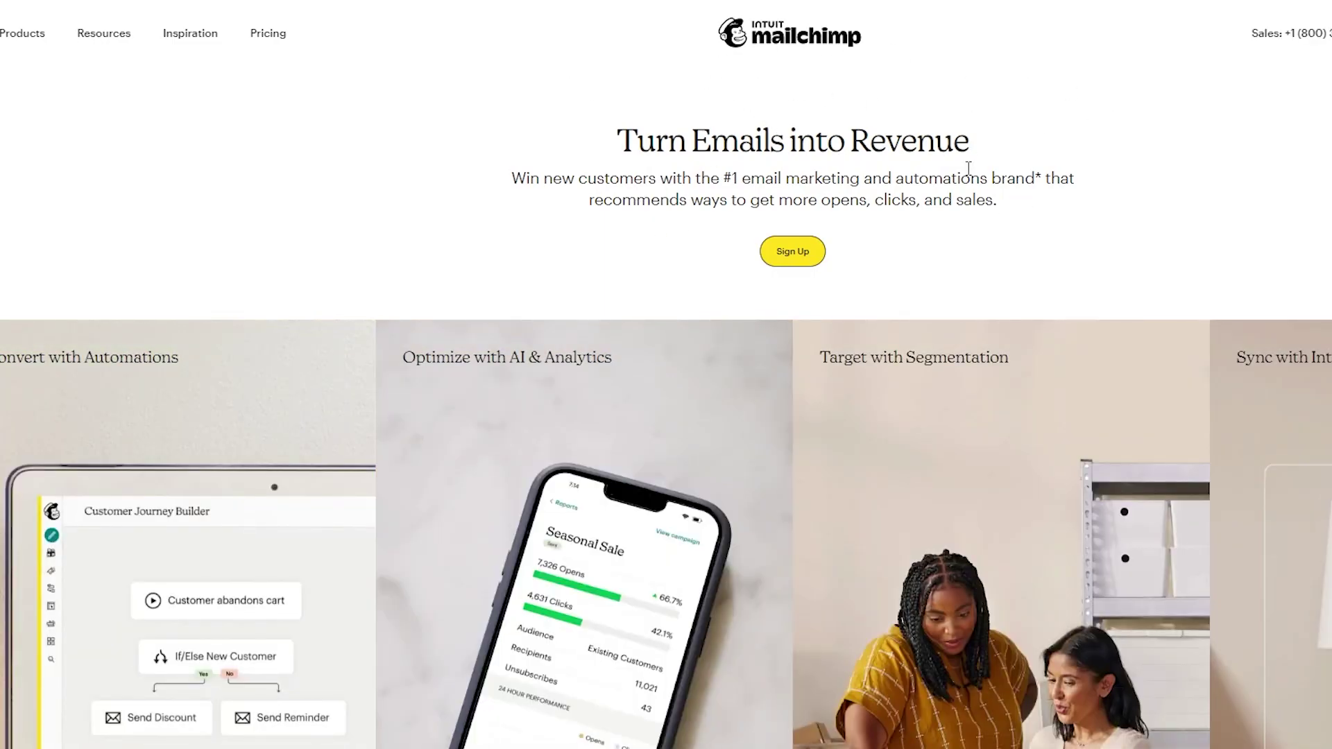
scroll(899, 635, "down", 10)
scroll(899, 635, "down", 15)
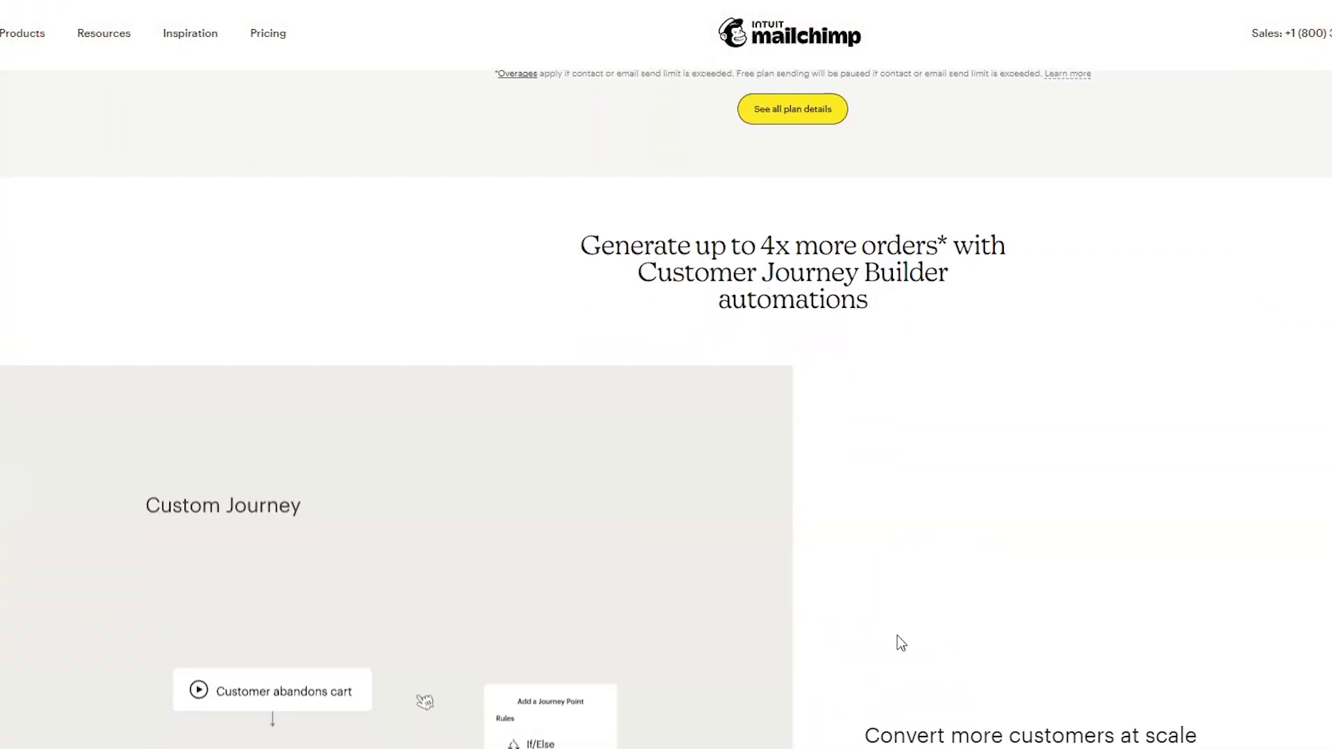
scroll(752, 278, "up", 20)
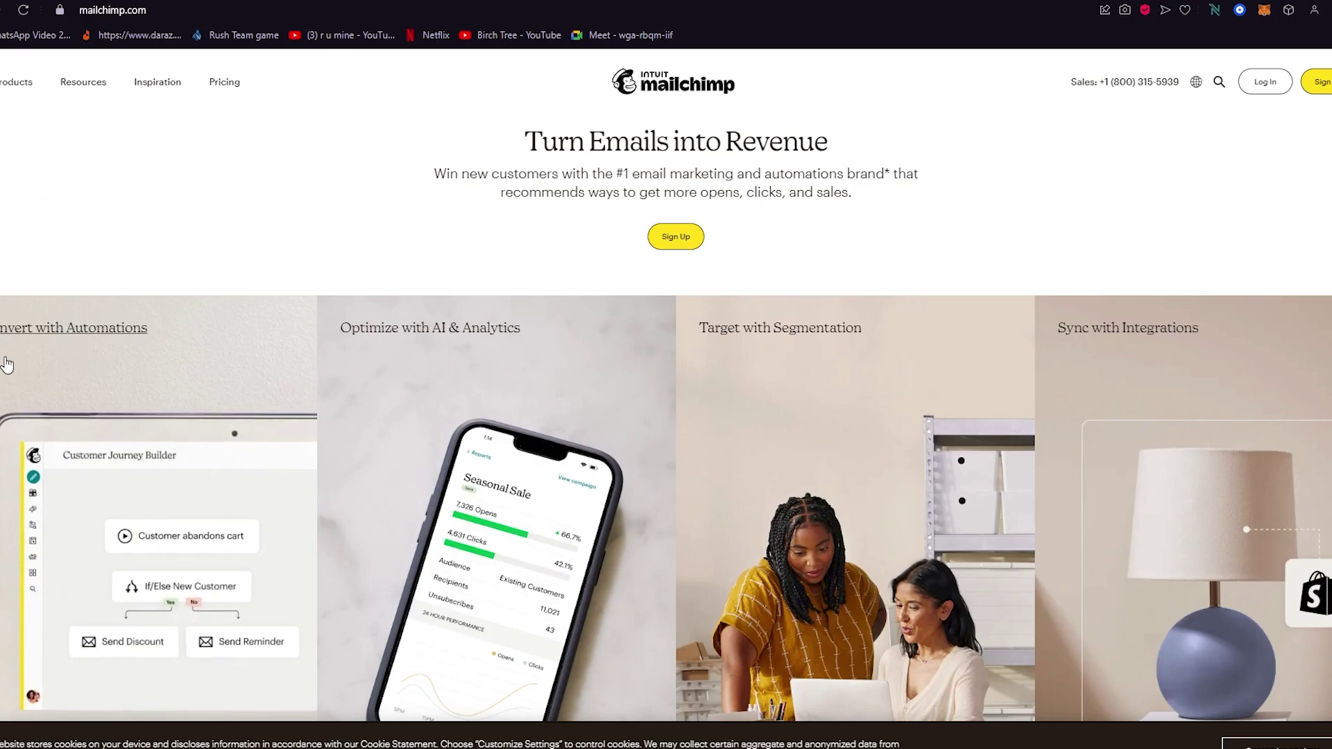
scroll(143, 394, "down", 2)
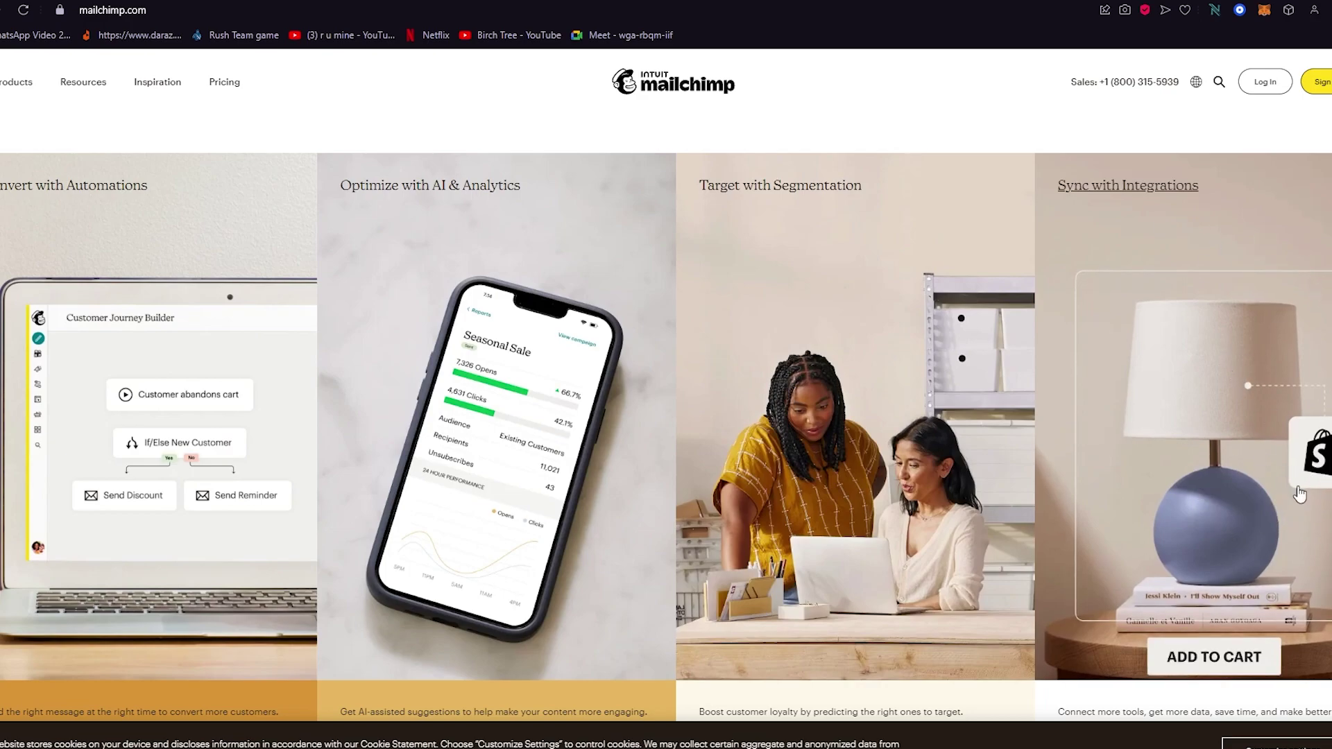
scroll(892, 480, "down", 12)
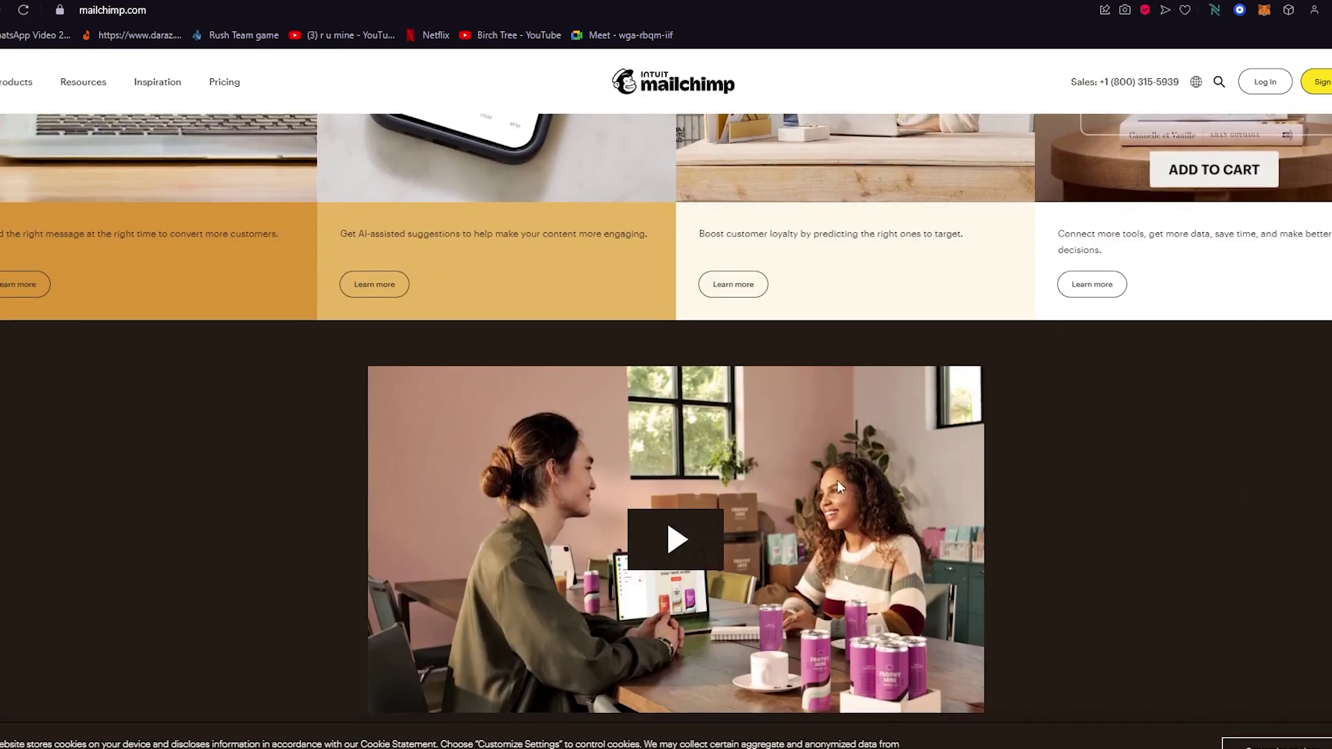
scroll(773, 458, "down", 4)
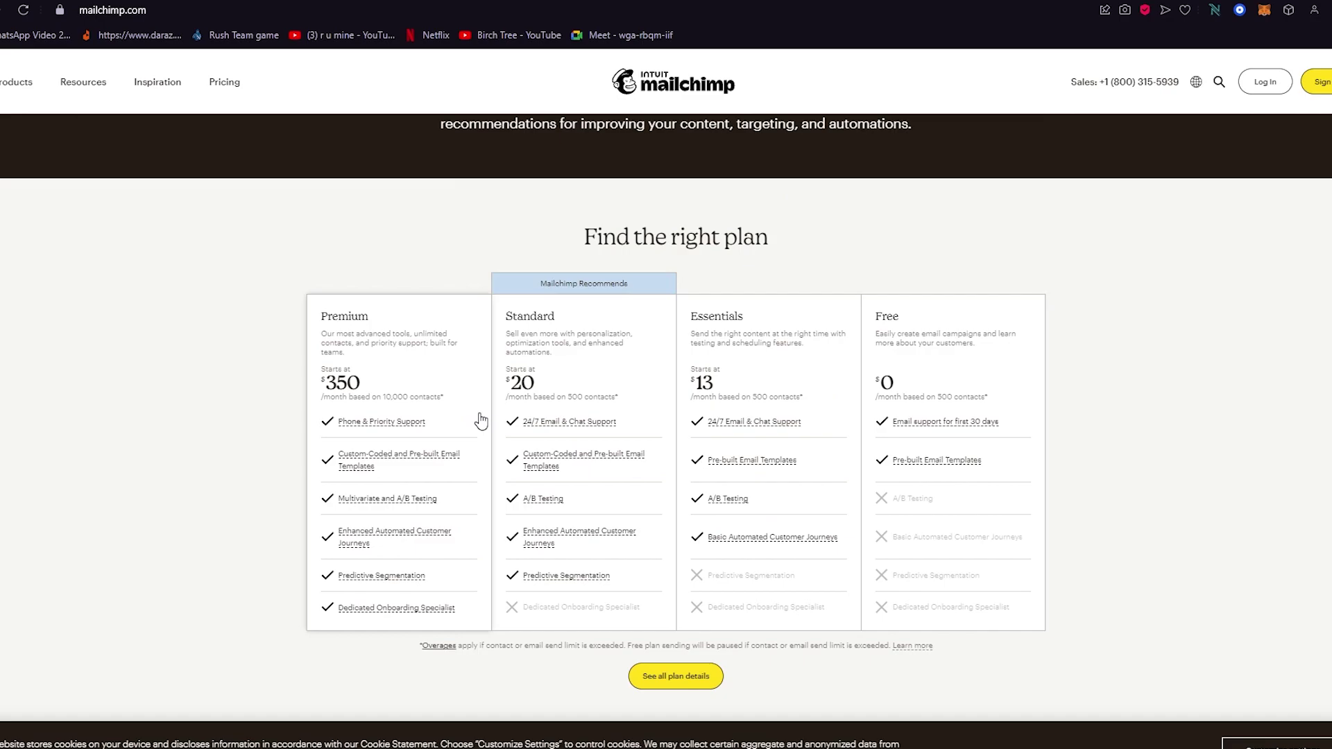
scroll(481, 421, "down", 10)
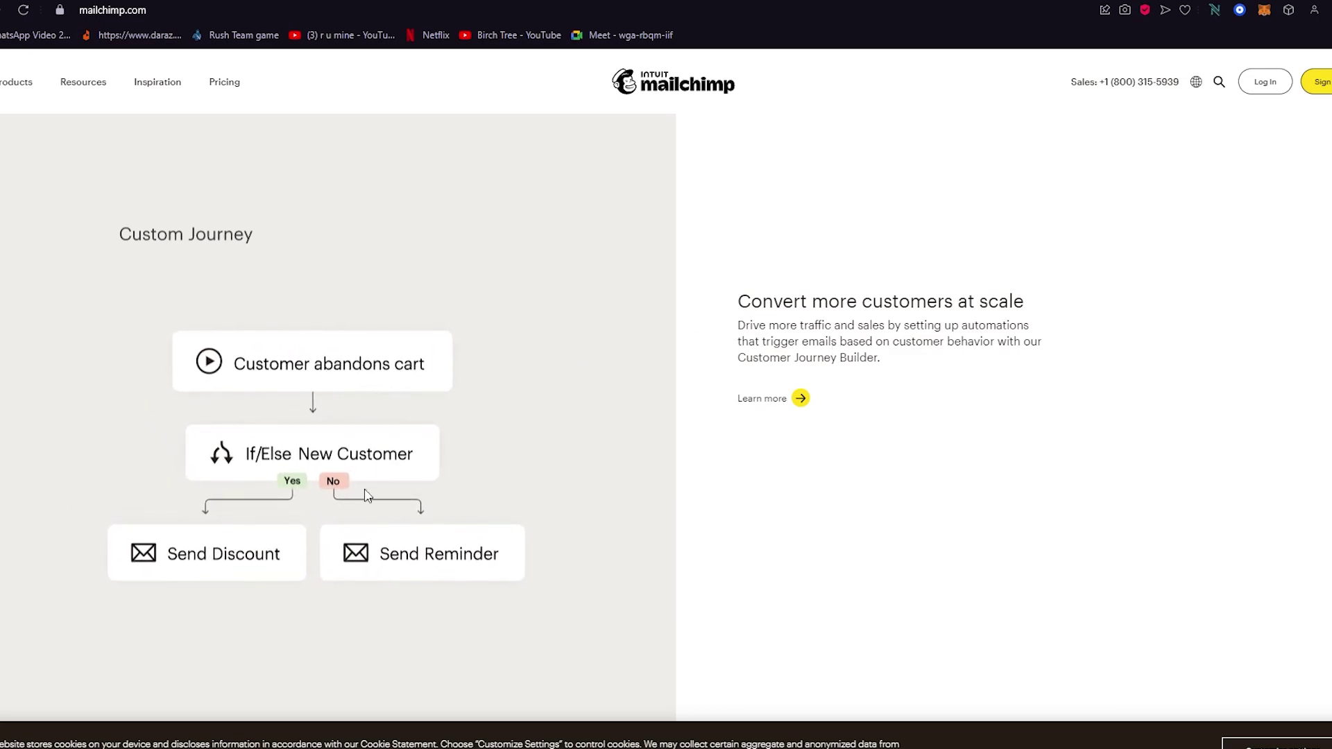
scroll(574, 376, "up", 15)
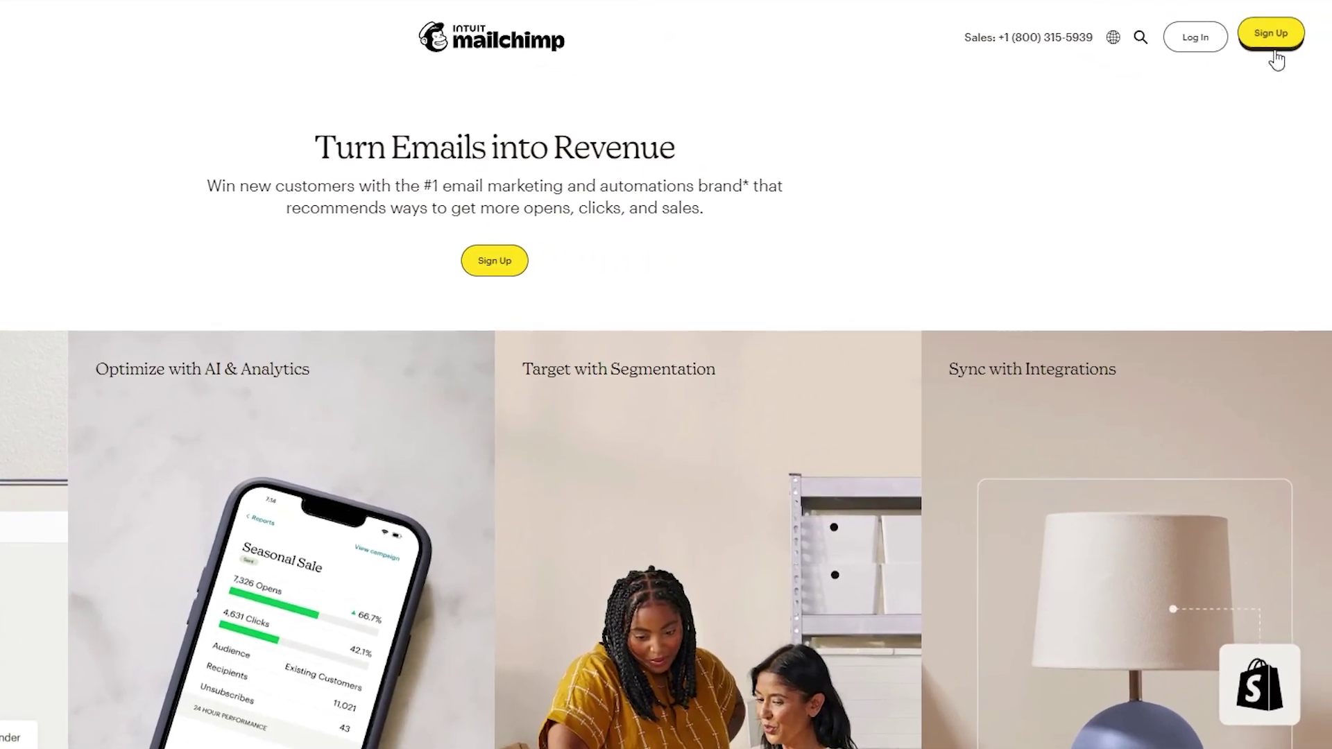
Go to Mailchimp's Sign Up pricing page and review the plan comparison table.
left_click(1275, 49)
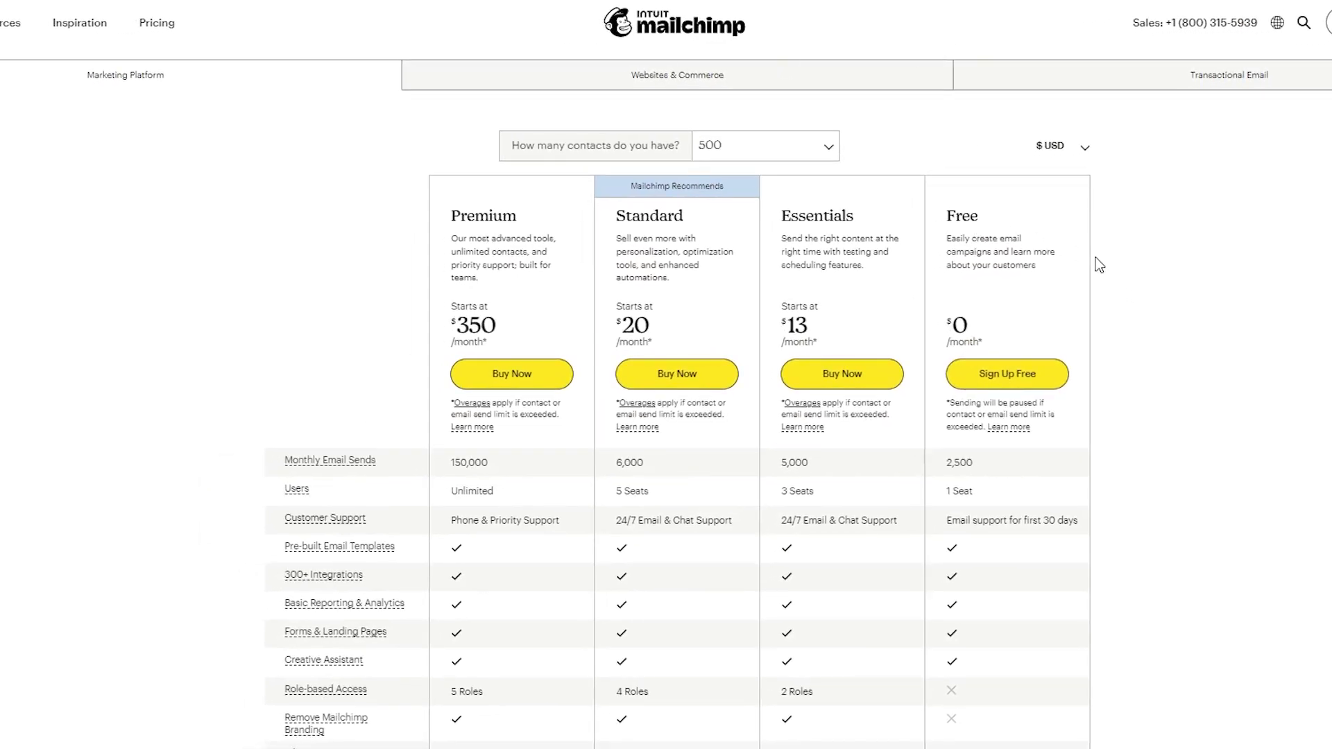
scroll(1098, 264, "down", 5)
scroll(1045, 484, "up", 5)
scroll(1106, 303, "down", 1)
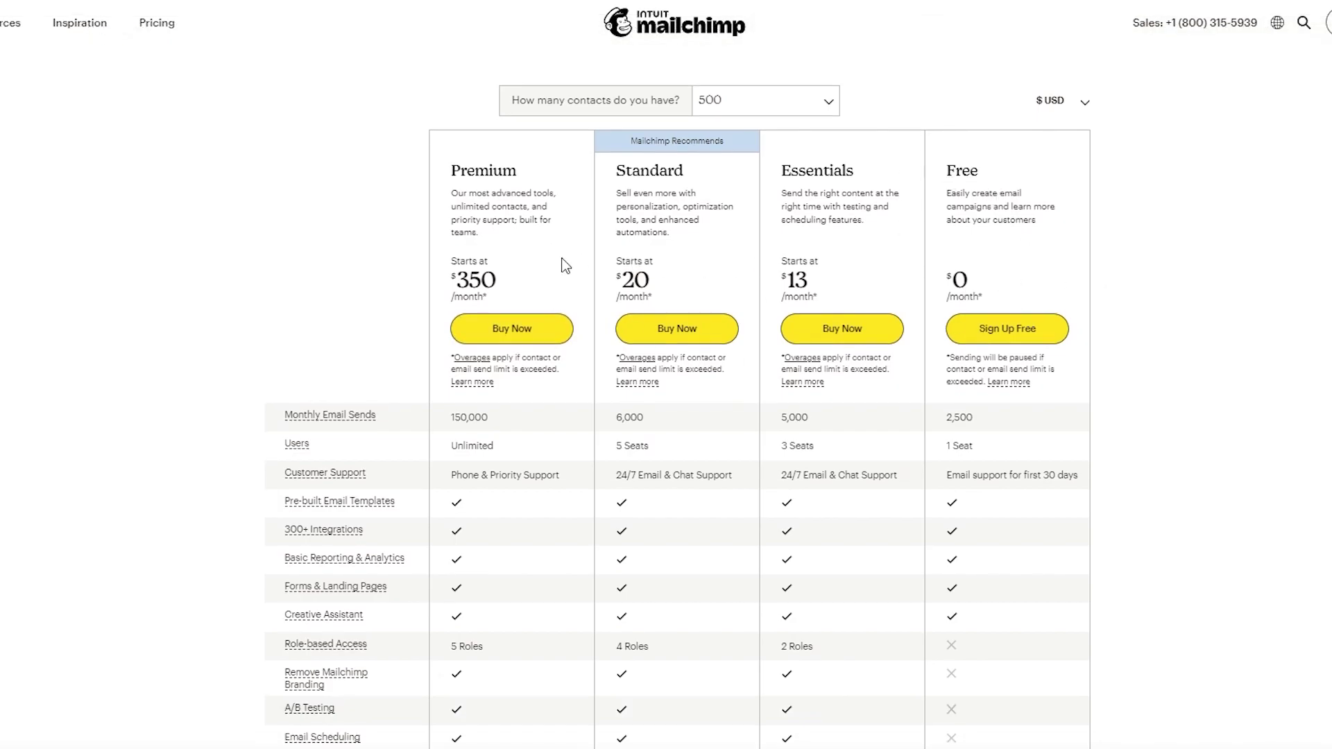
scroll(526, 393, "down", 6)
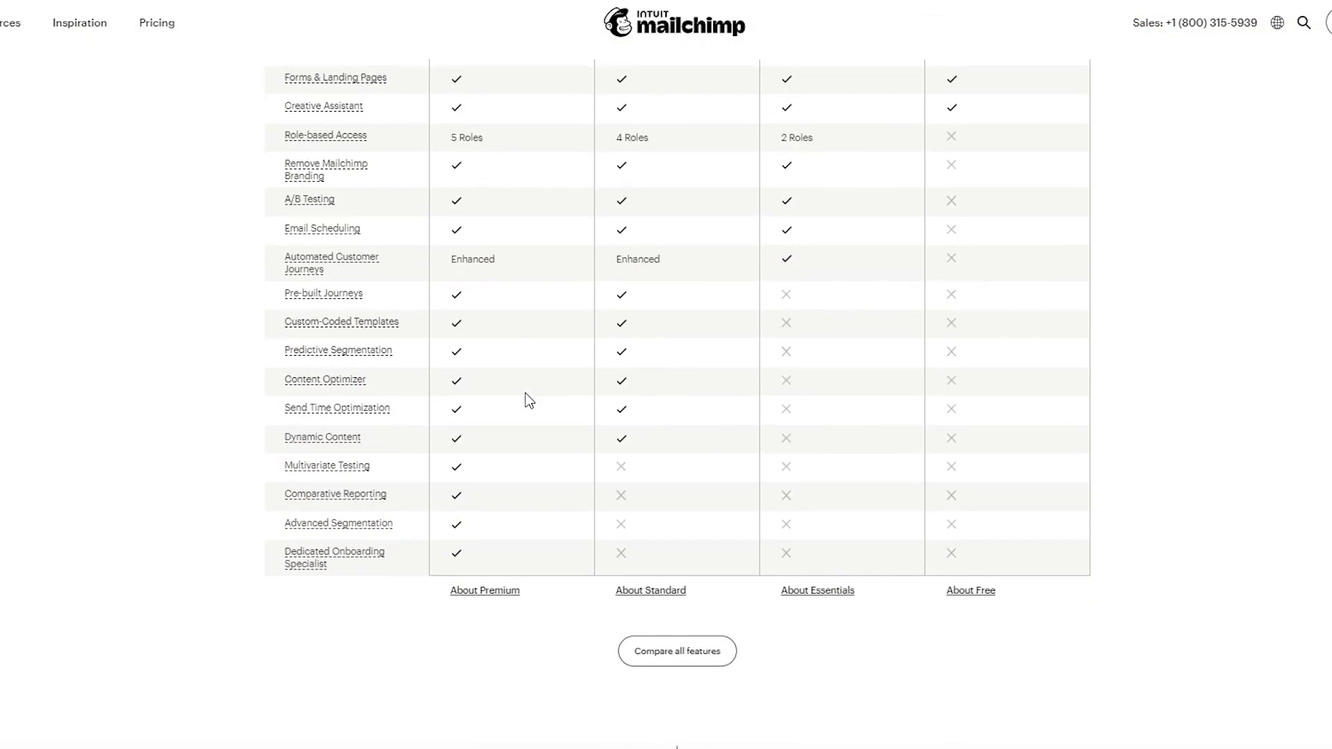
scroll(526, 392, "up", 7)
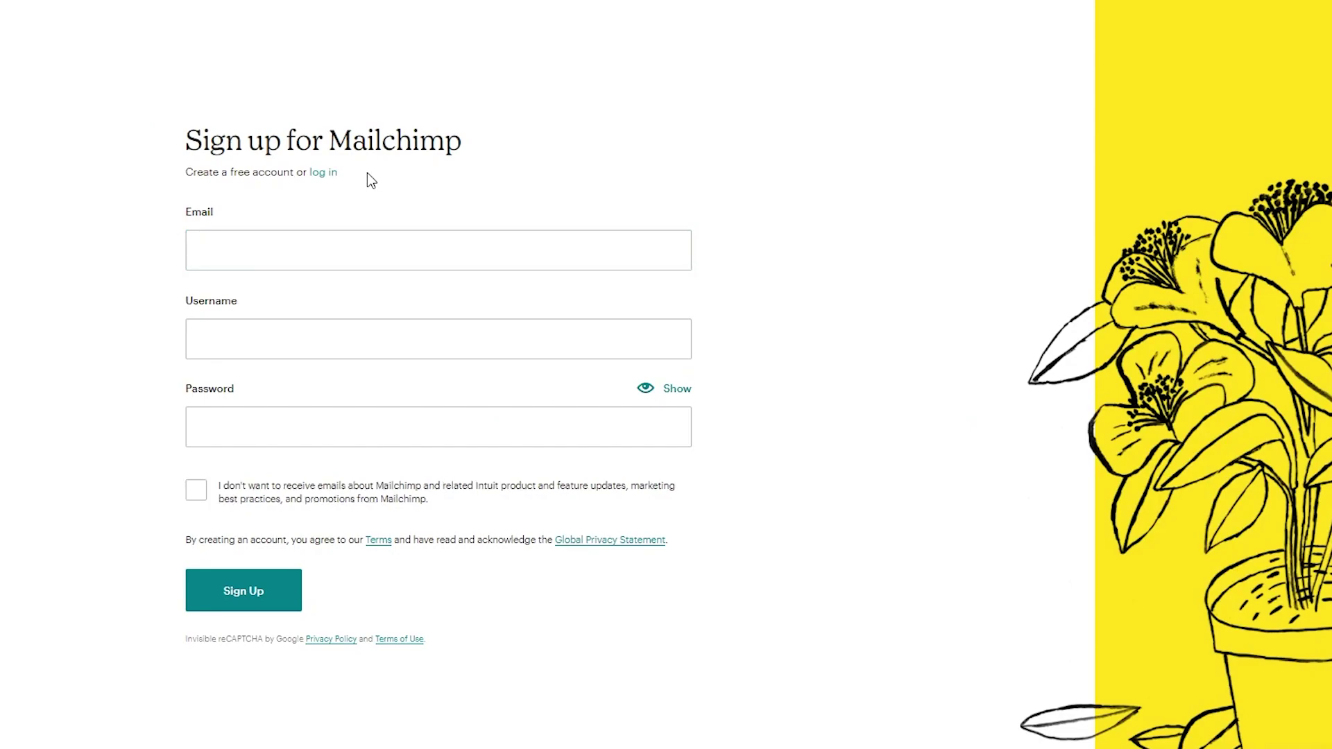
Use the copied temporary inbox address as the sign-up email and username.
left_click(378, 262)
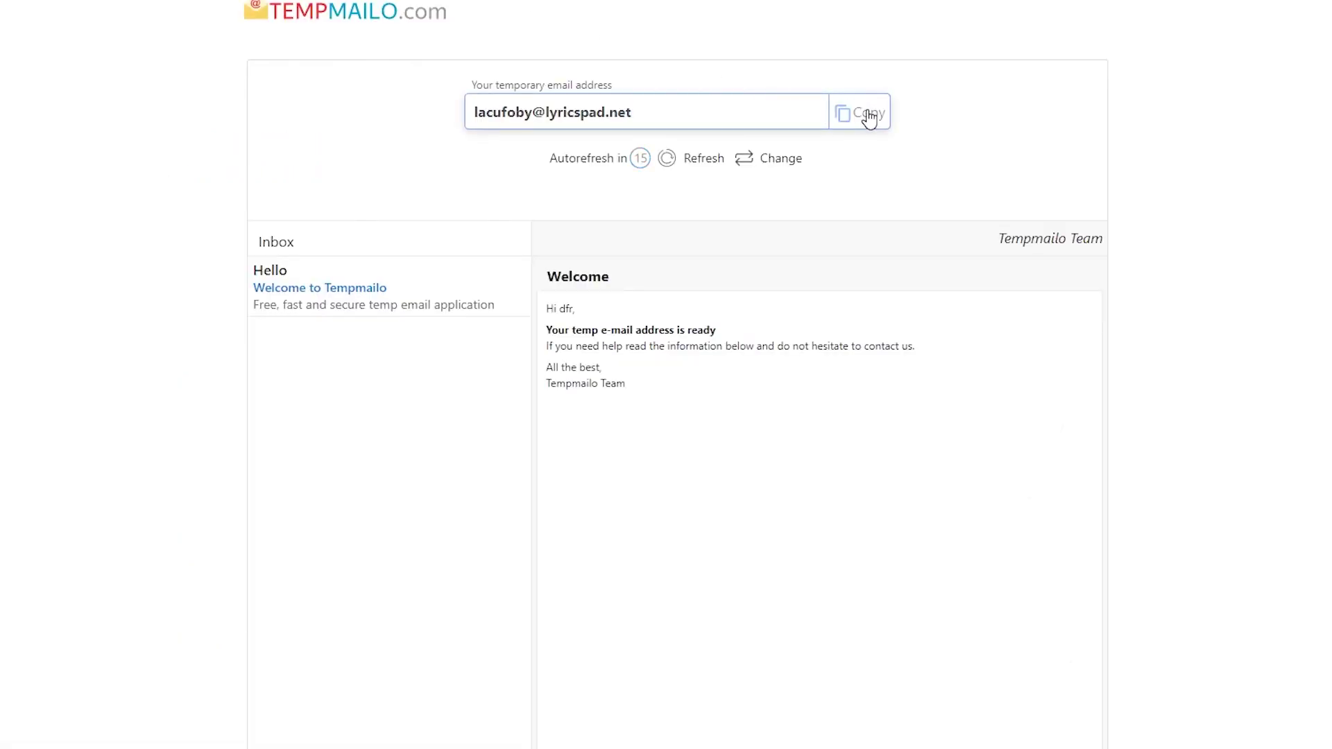
left_click(864, 113)
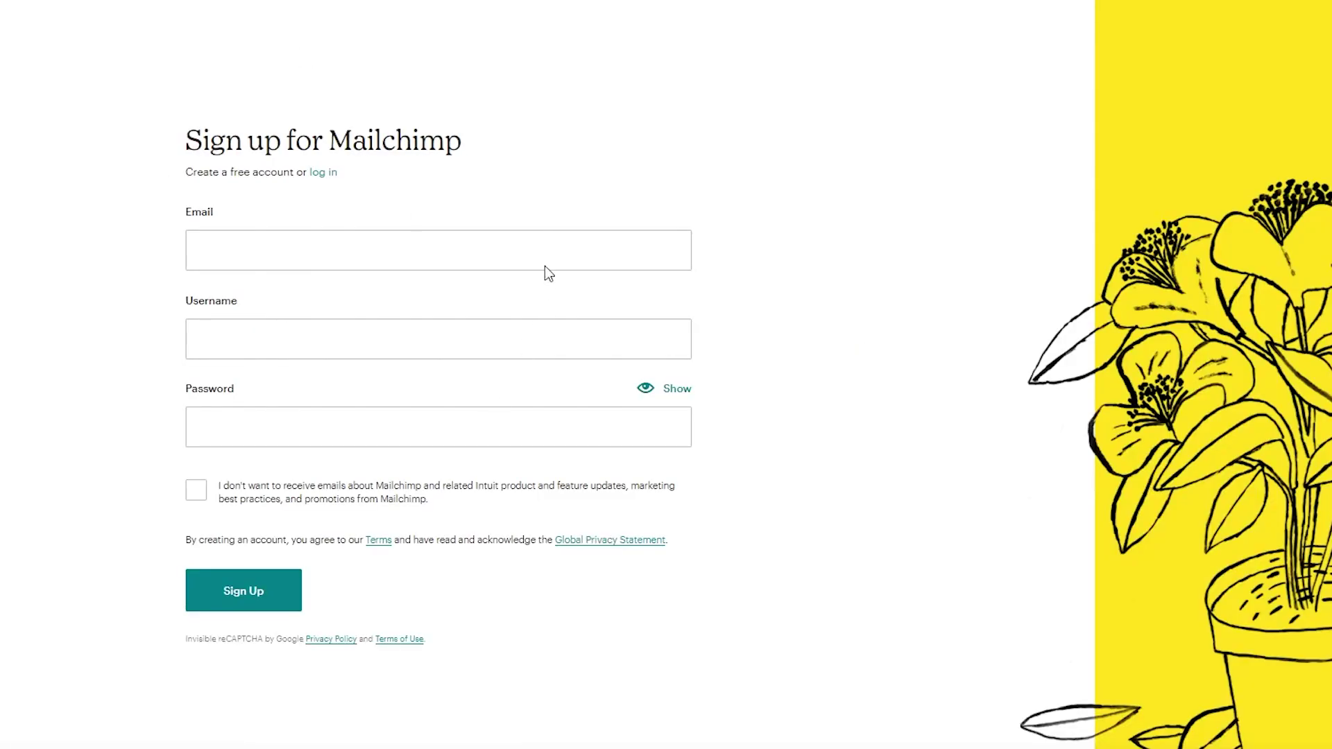
left_click(538, 253)
key("ctrl+v")
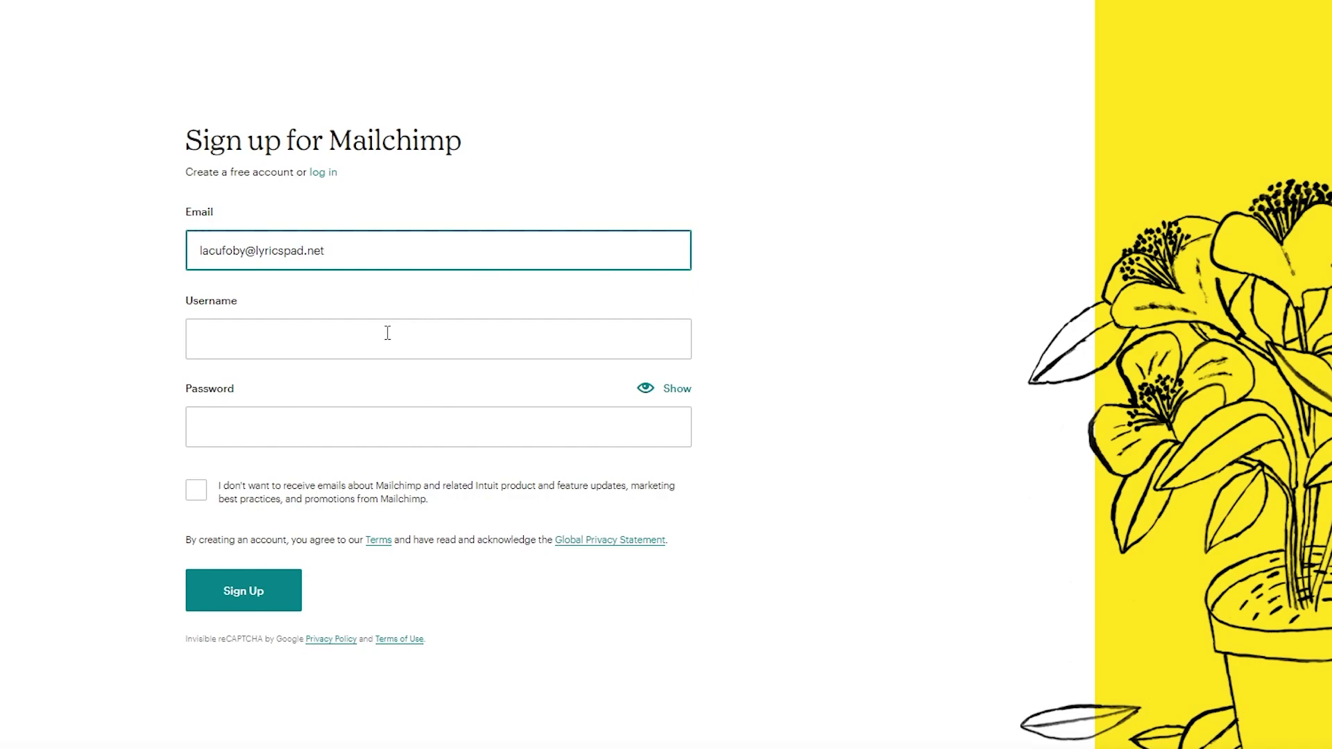
left_click(388, 333)
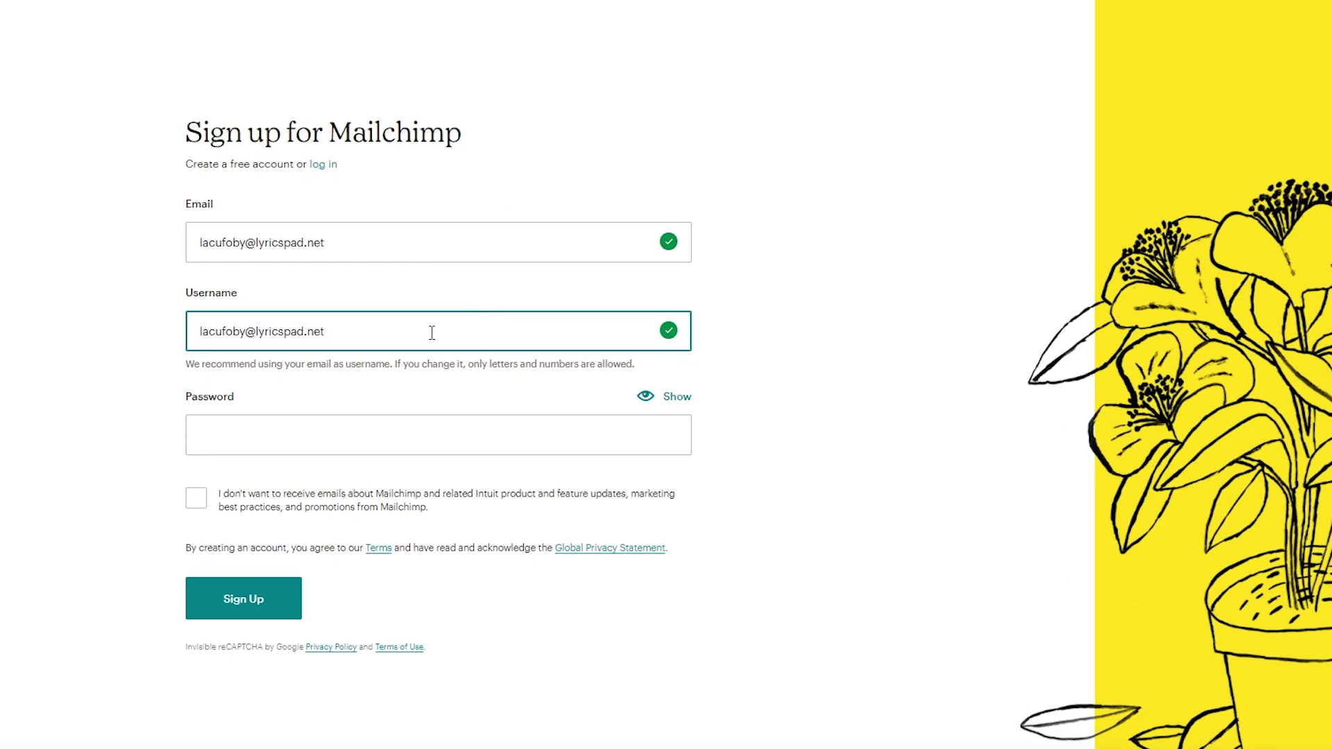
Enter an account password, opt out of marketing emails, and submit the sign-up form.
left_click(332, 439)
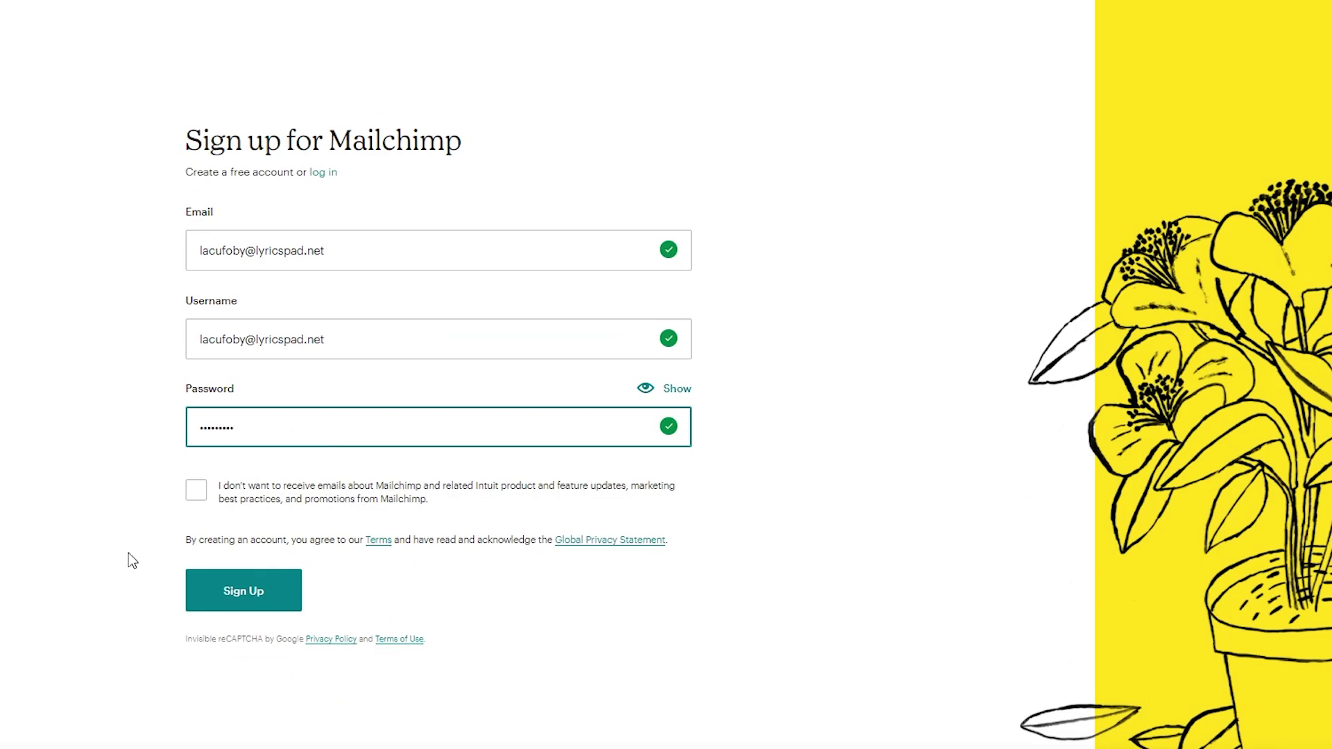
left_click(196, 490)
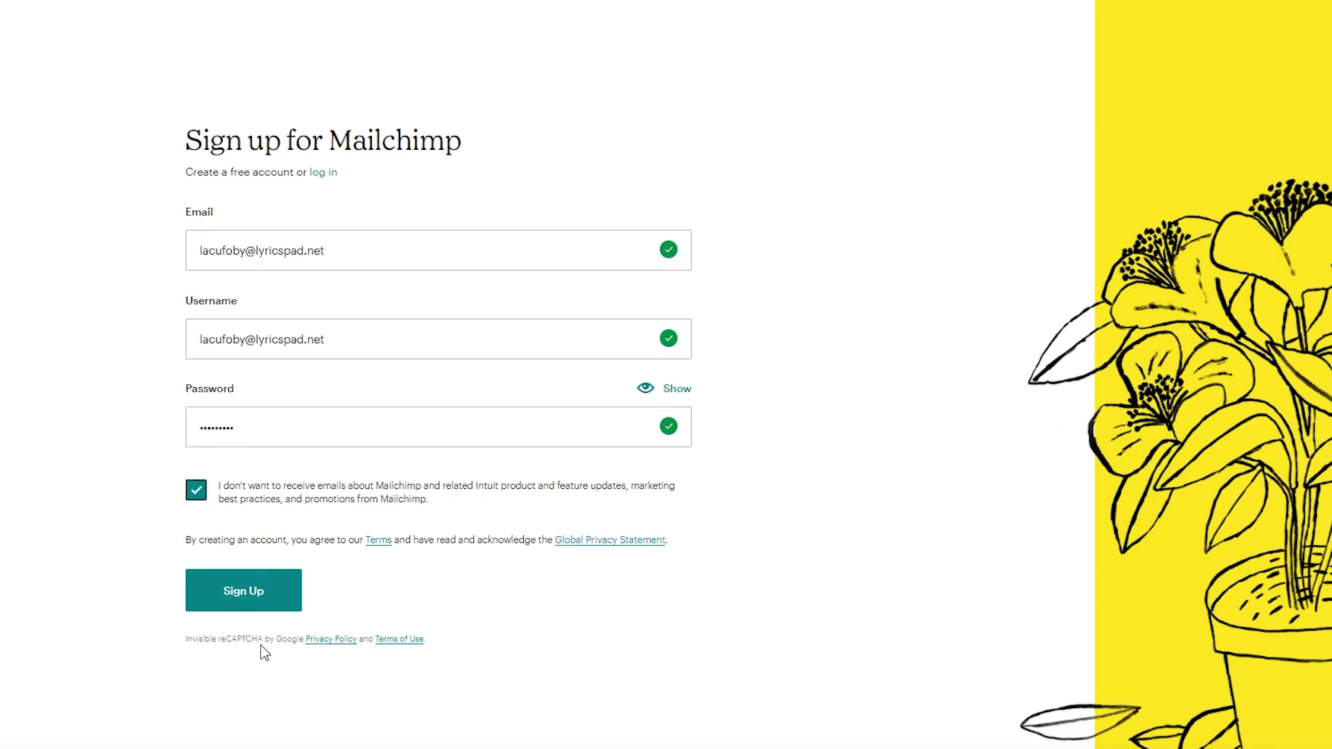
left_click(263, 598)
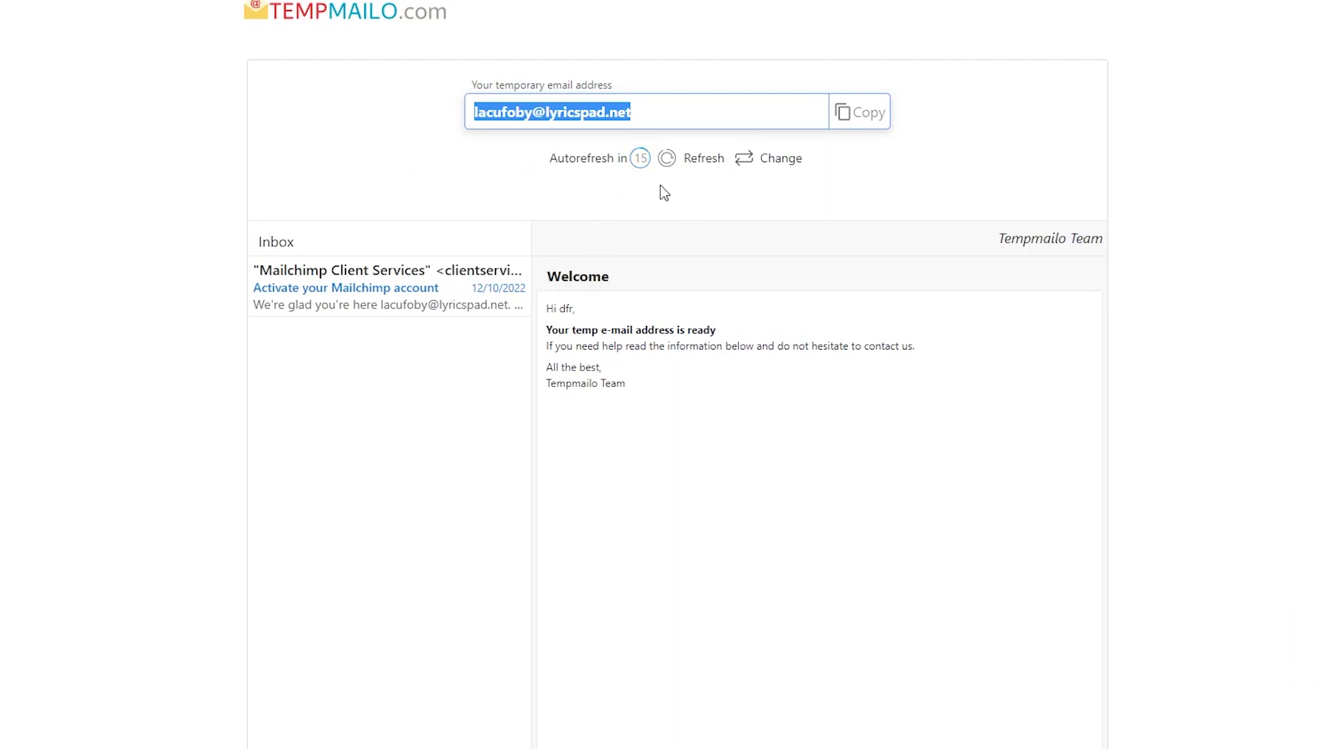
Refresh the Tempmailo inbox and open the 'Activate your Mailchimp account' email.
left_click(677, 167)
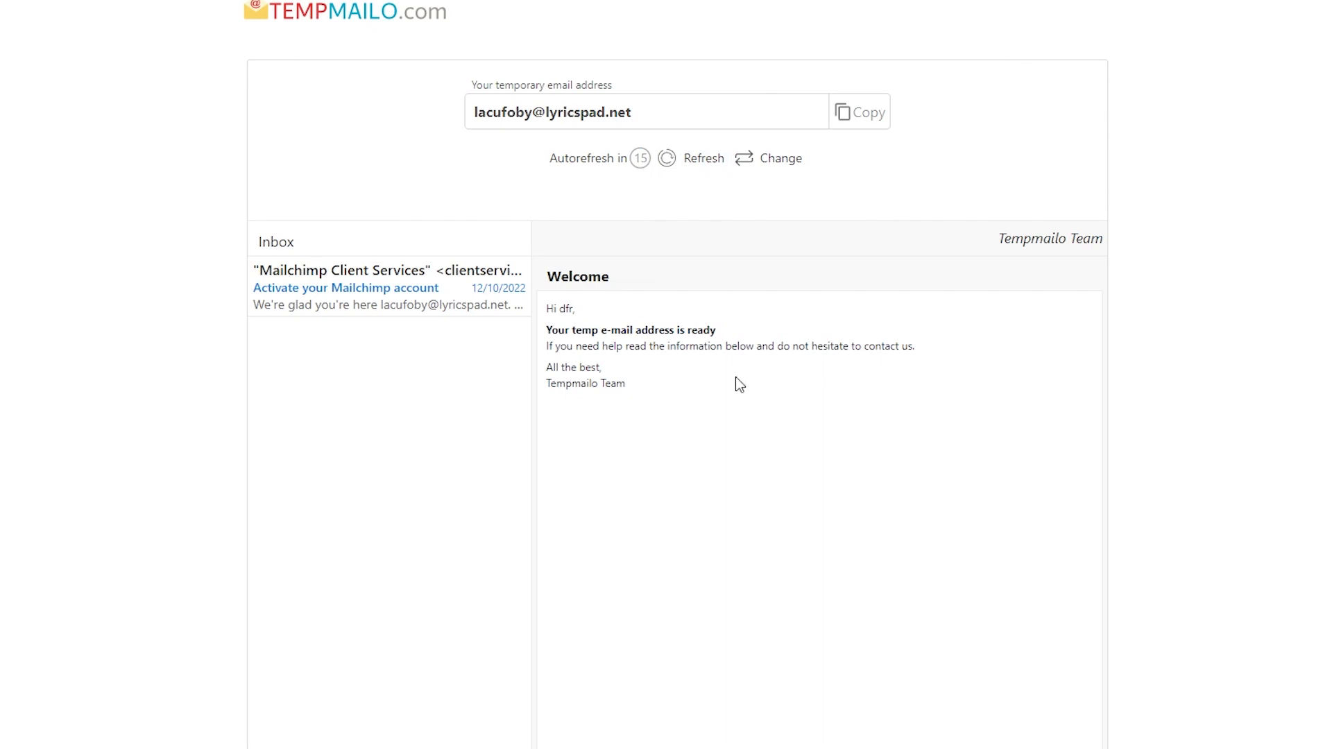
scroll(707, 399, "down", 4)
scroll(779, 324, "up", 1)
scroll(777, 321, "down", 15)
scroll(777, 322, "up", 18)
left_click(351, 303)
Activate the account with the email's Activate Account button.
scroll(836, 538, "down", 6)
scroll(860, 514, "up", 4)
scroll(864, 458, "up", 2)
left_click(833, 616)
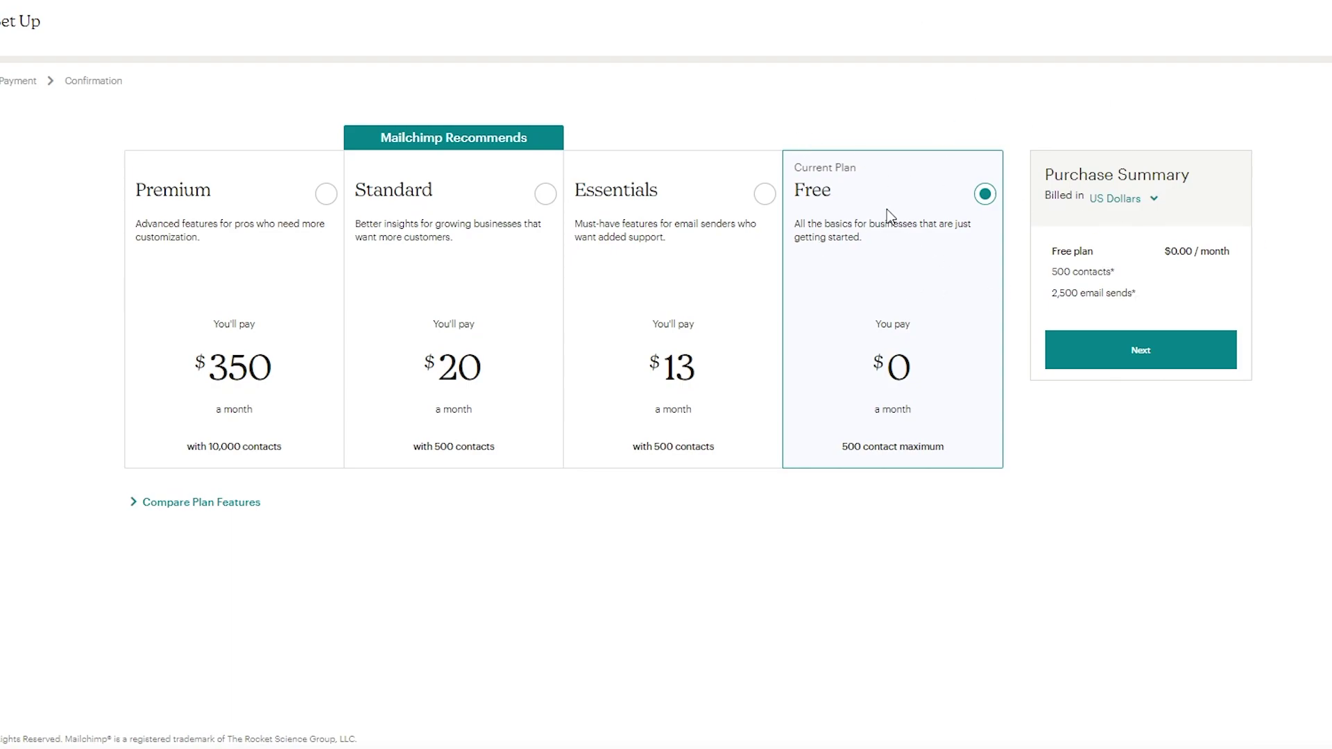
Keep the Free plan and enter the user's first and last name.
left_click(1119, 353)
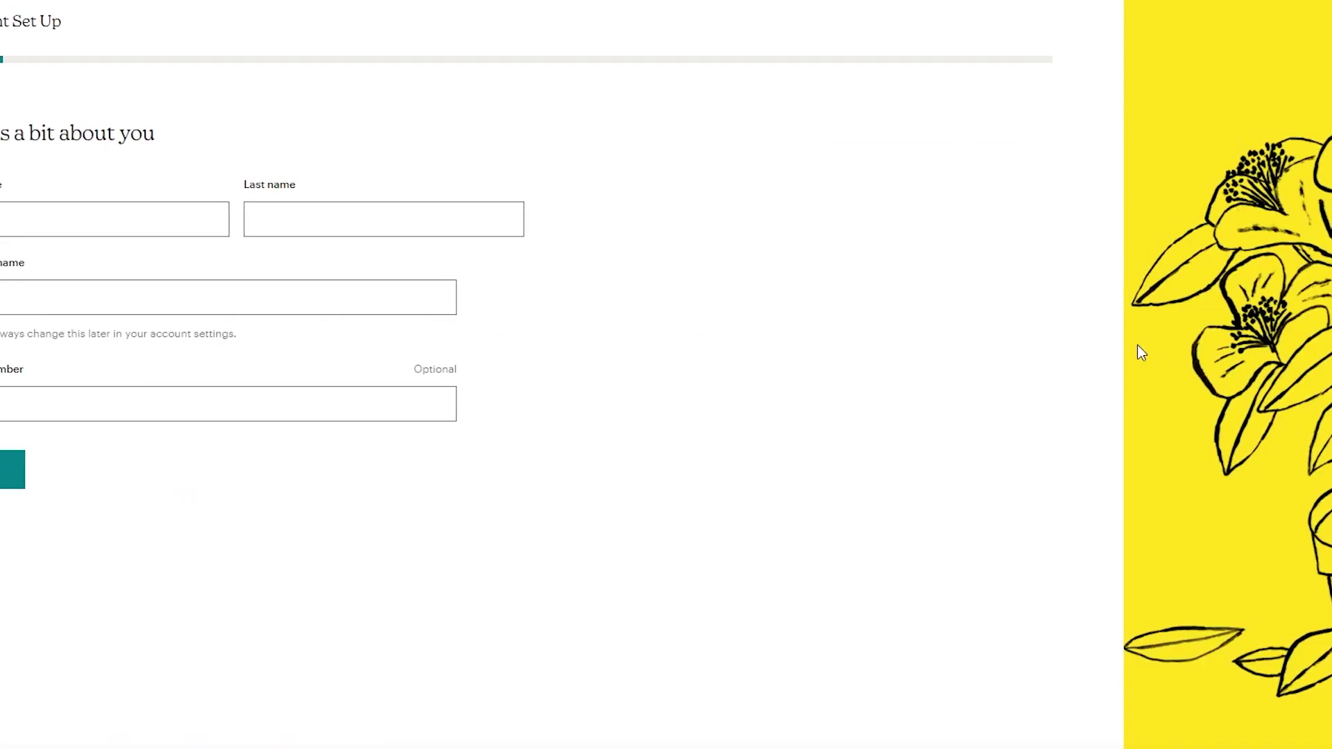
left_click(196, 215)
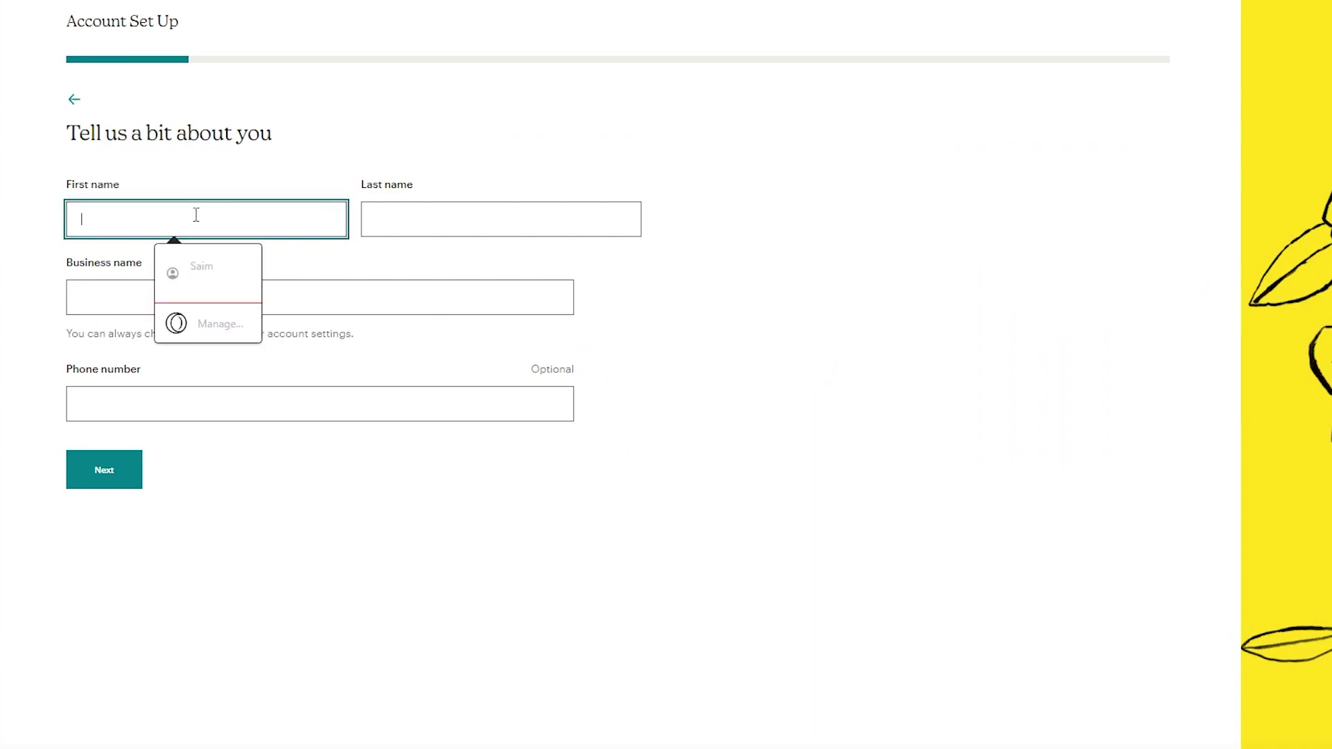
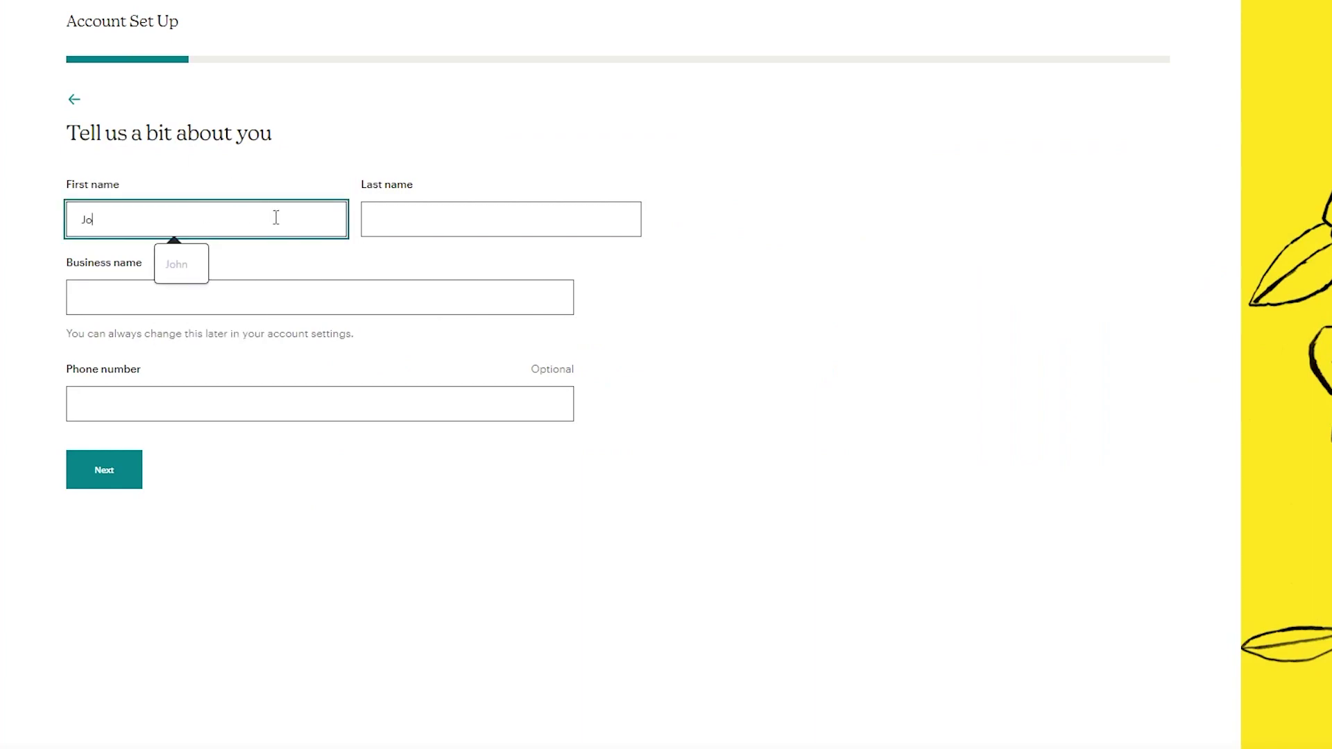
key("Tab")
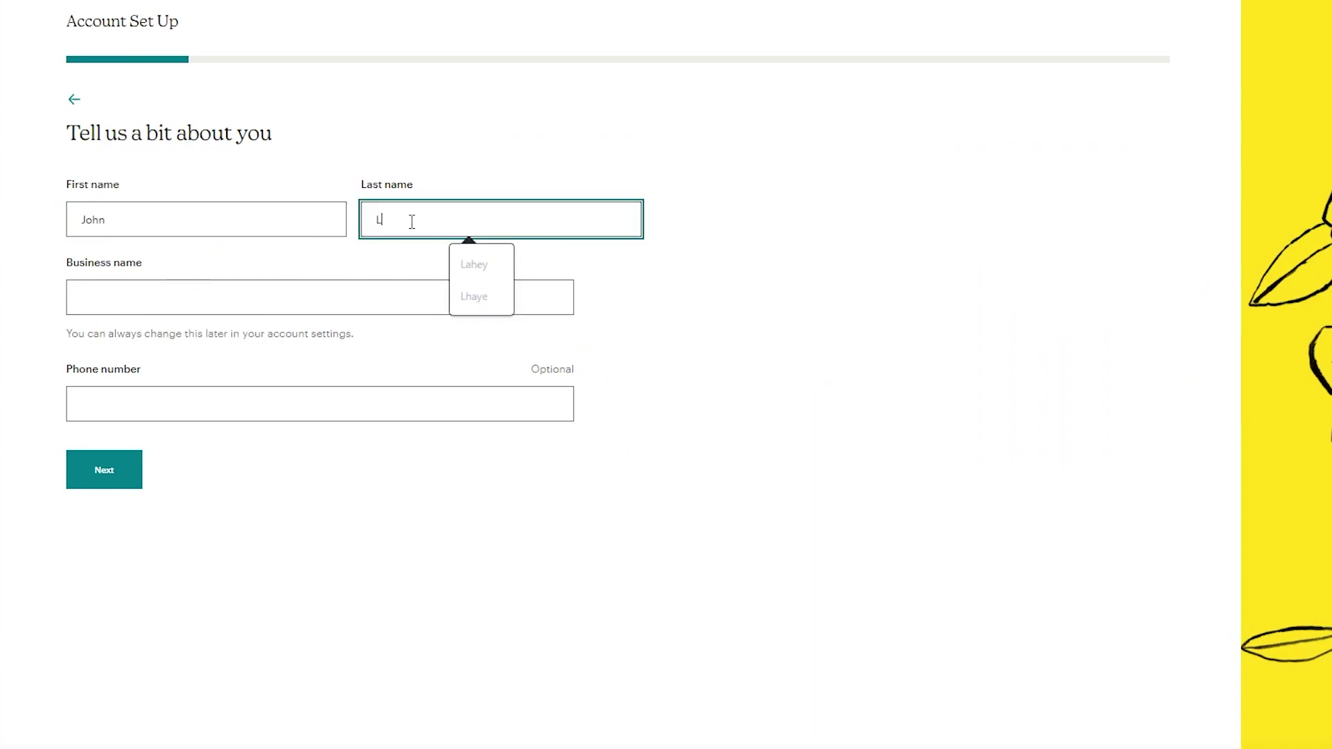
Enter business name NewsLetters, leave the phone blank, and submit the details step.
left_click(260, 294)
type("NewsLetters")
left_click(252, 413)
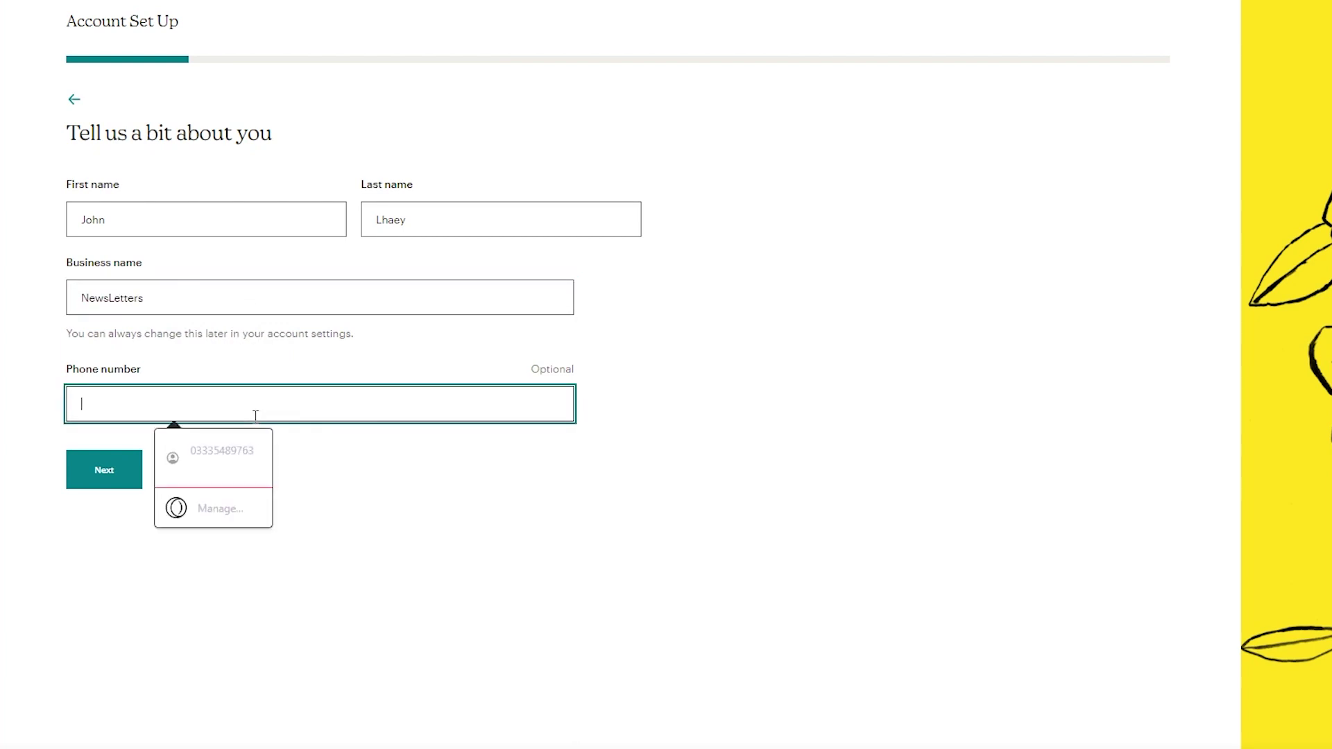
left_click(504, 467)
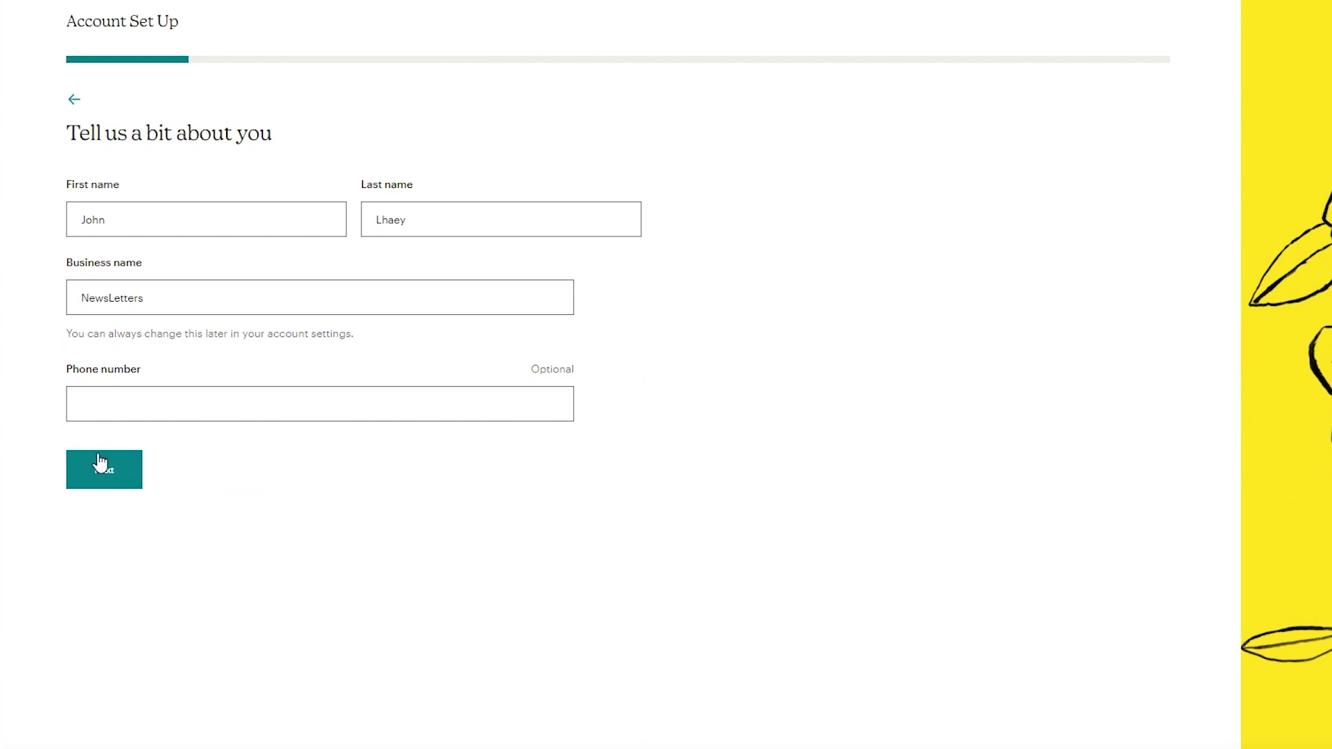
left_click(129, 477)
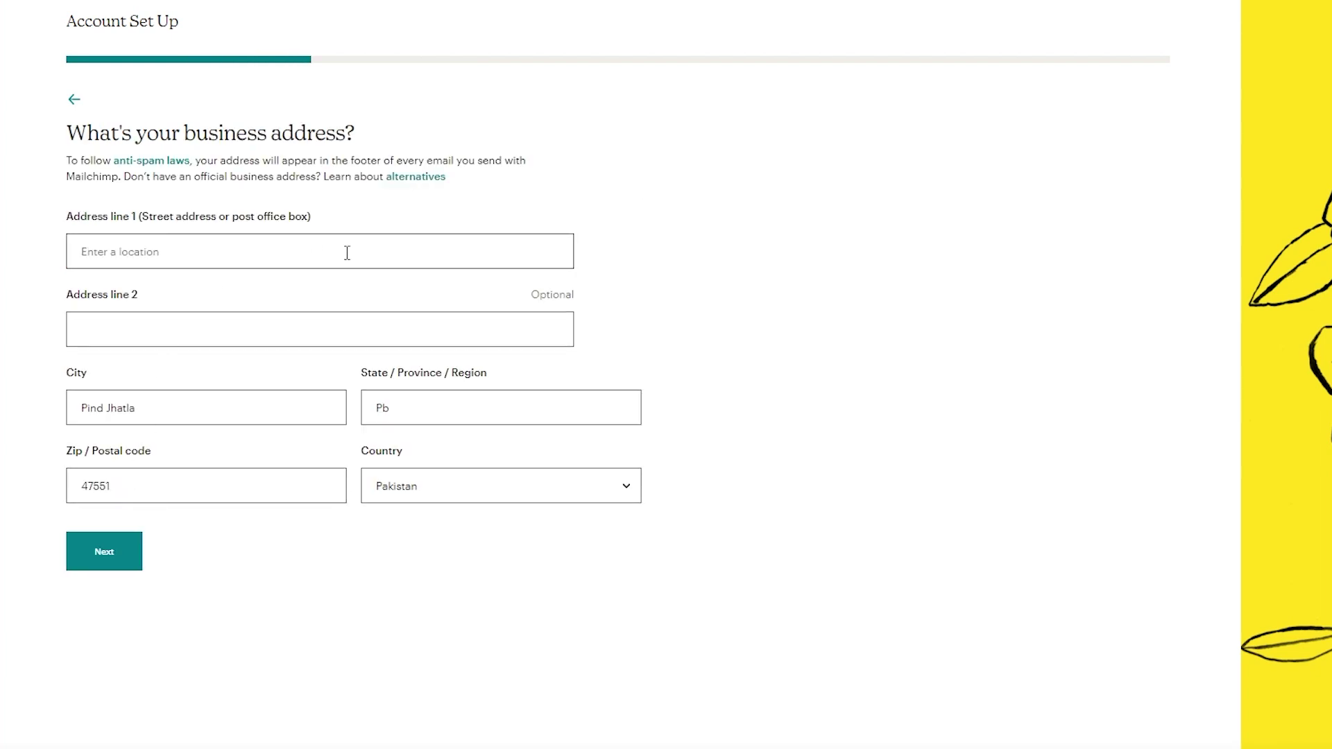
Fill the business address from the saved browser autofill entry and submit it.
left_click(283, 251)
left_click(249, 307)
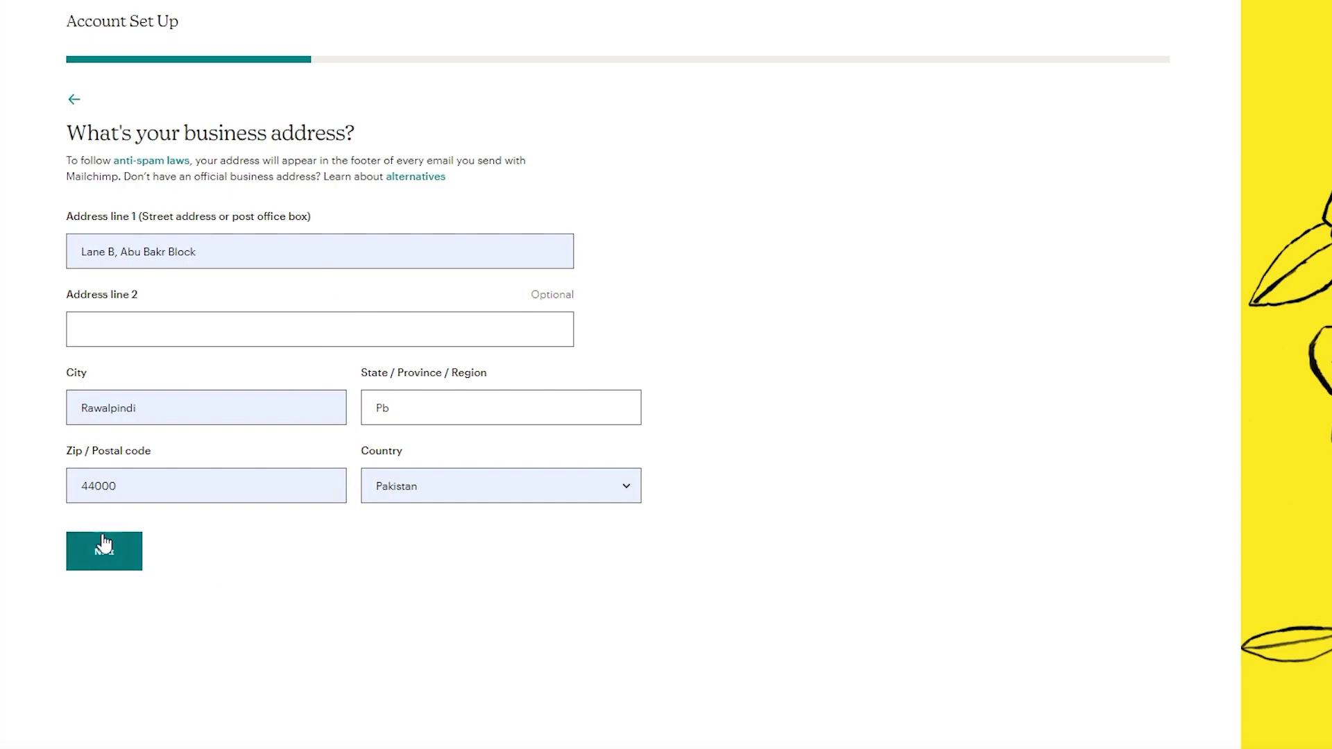
left_click(109, 550)
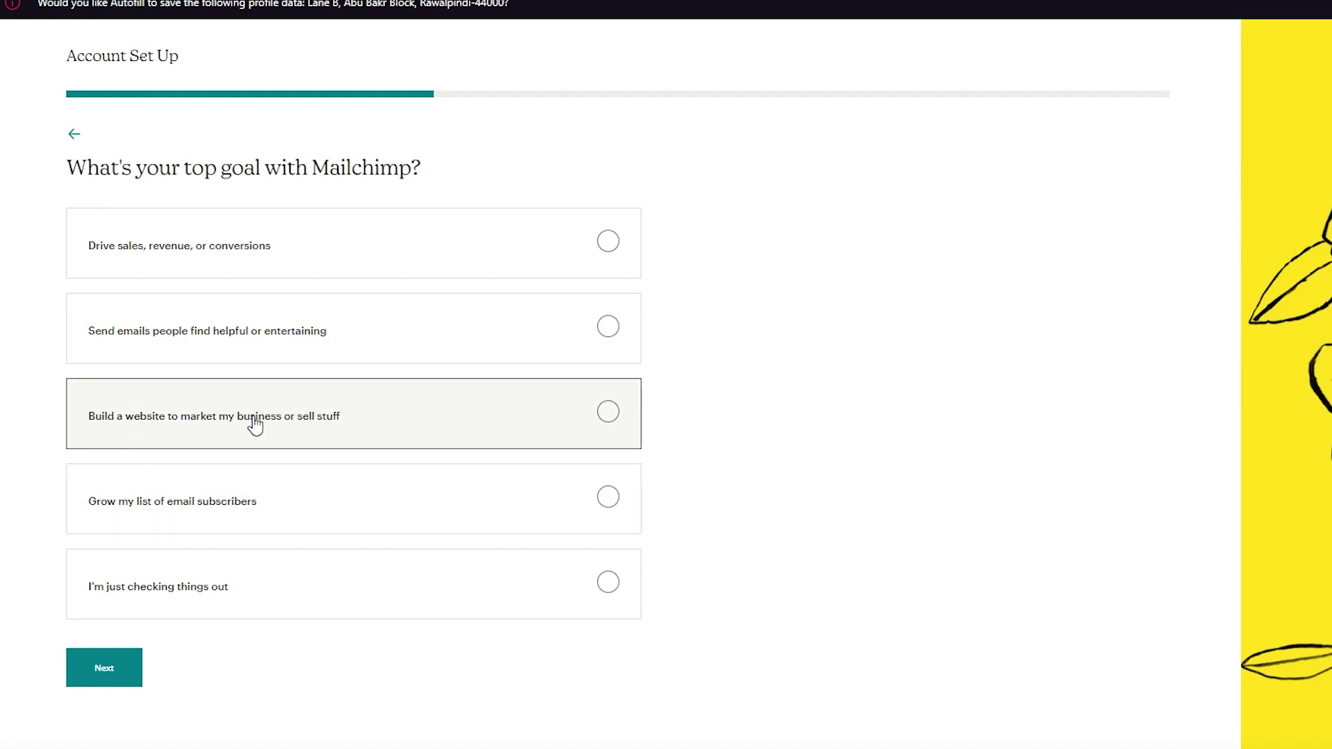
Answer 'I'm just checking things out' as top goal and 'None yet' for subscribers.
left_click(250, 586)
left_click(102, 665)
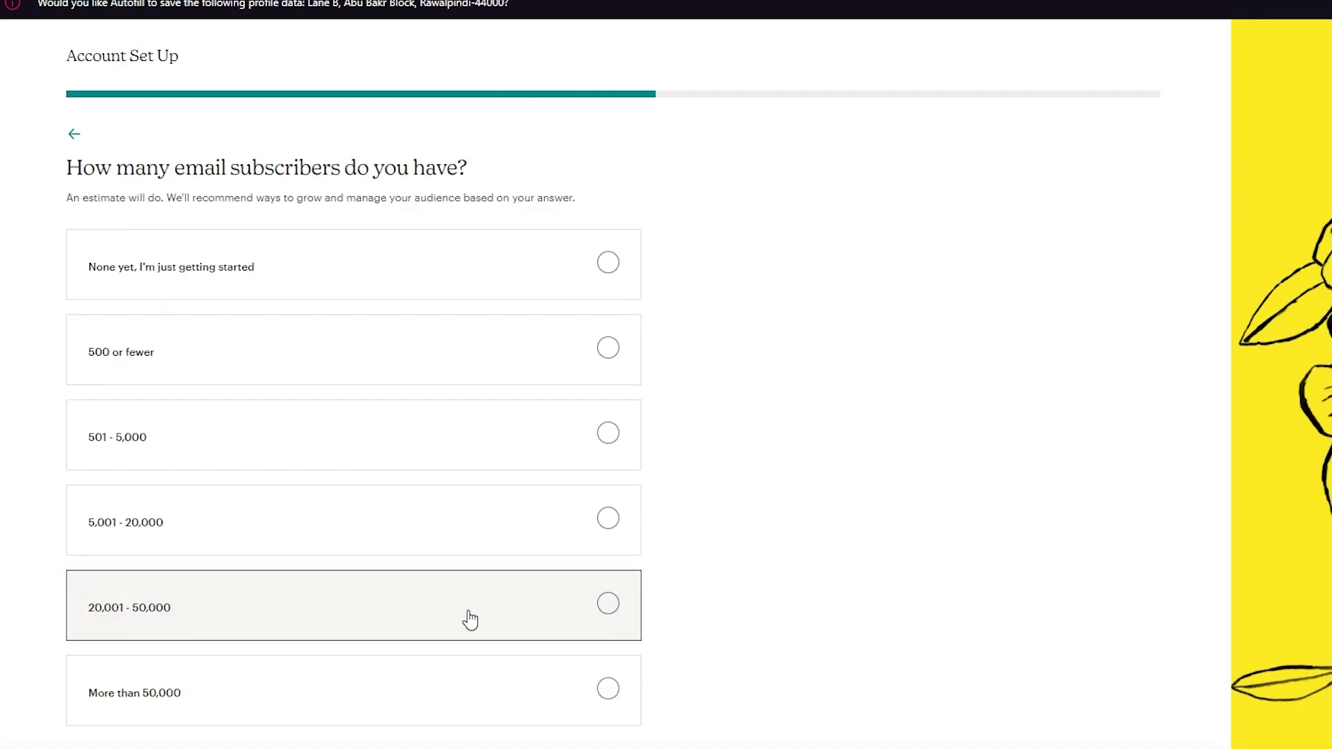
scroll(104, 215, "down", 1)
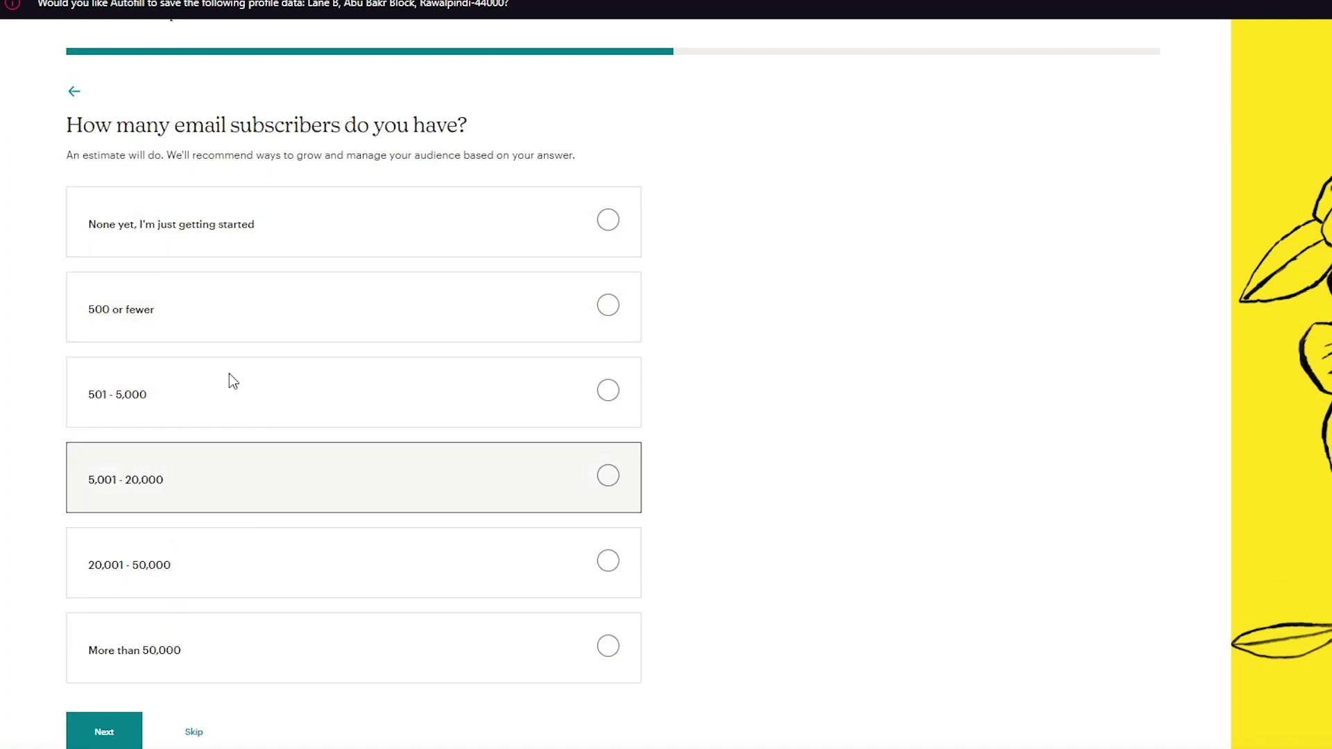
left_click(334, 214)
left_click(102, 730)
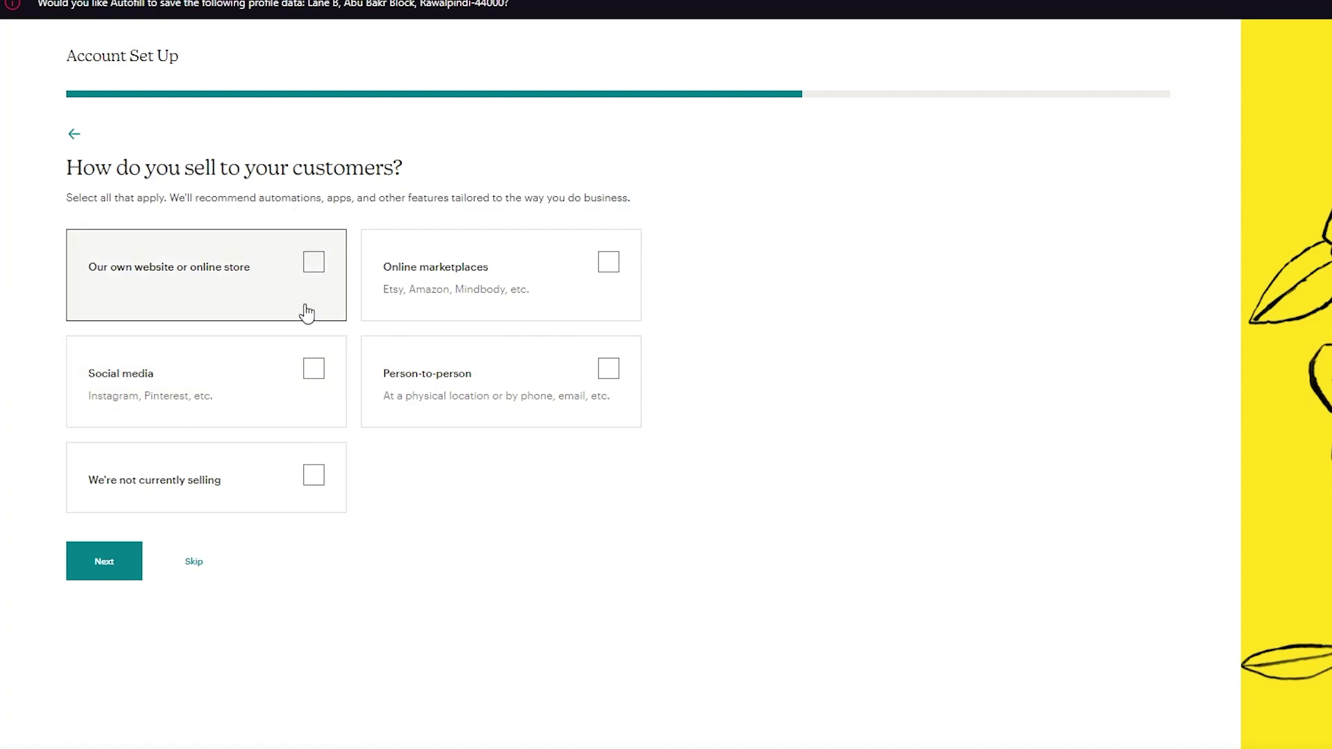
Answer the selling question with 'We're not currently selling'.
left_click(313, 268)
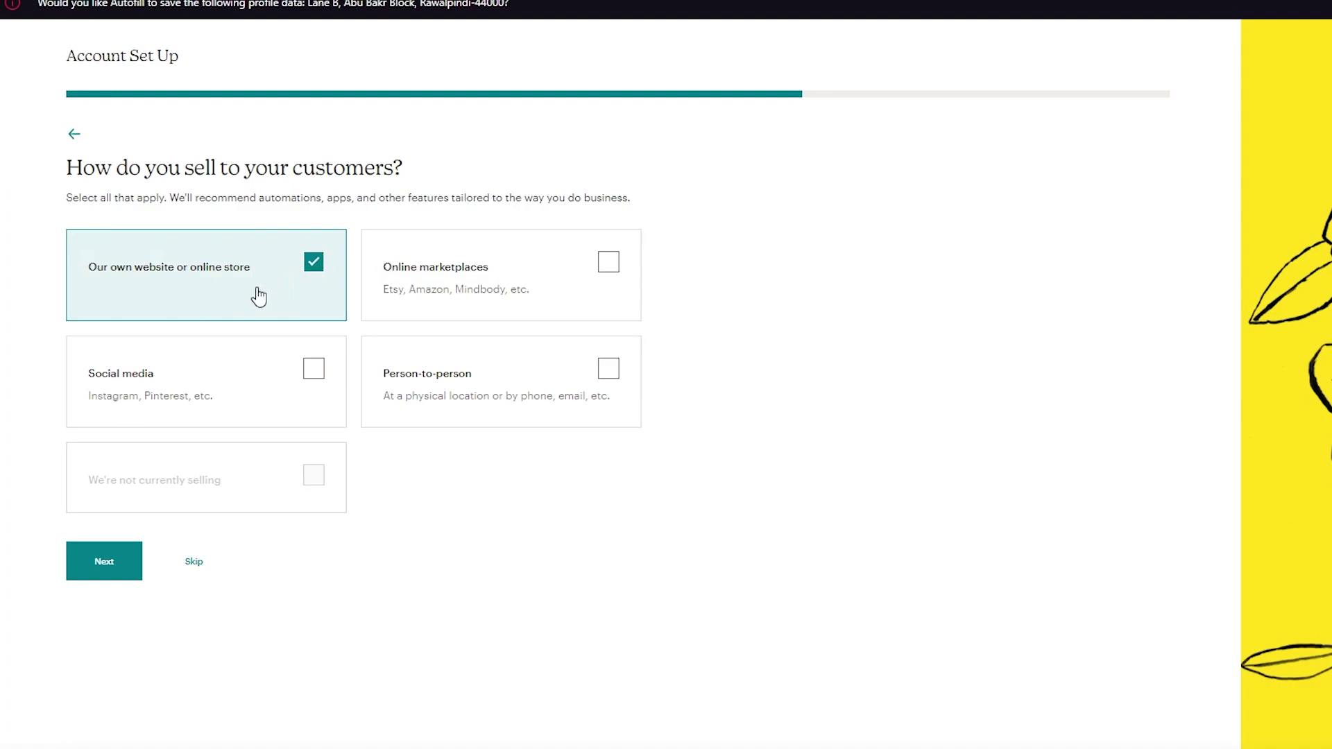
left_click(312, 292)
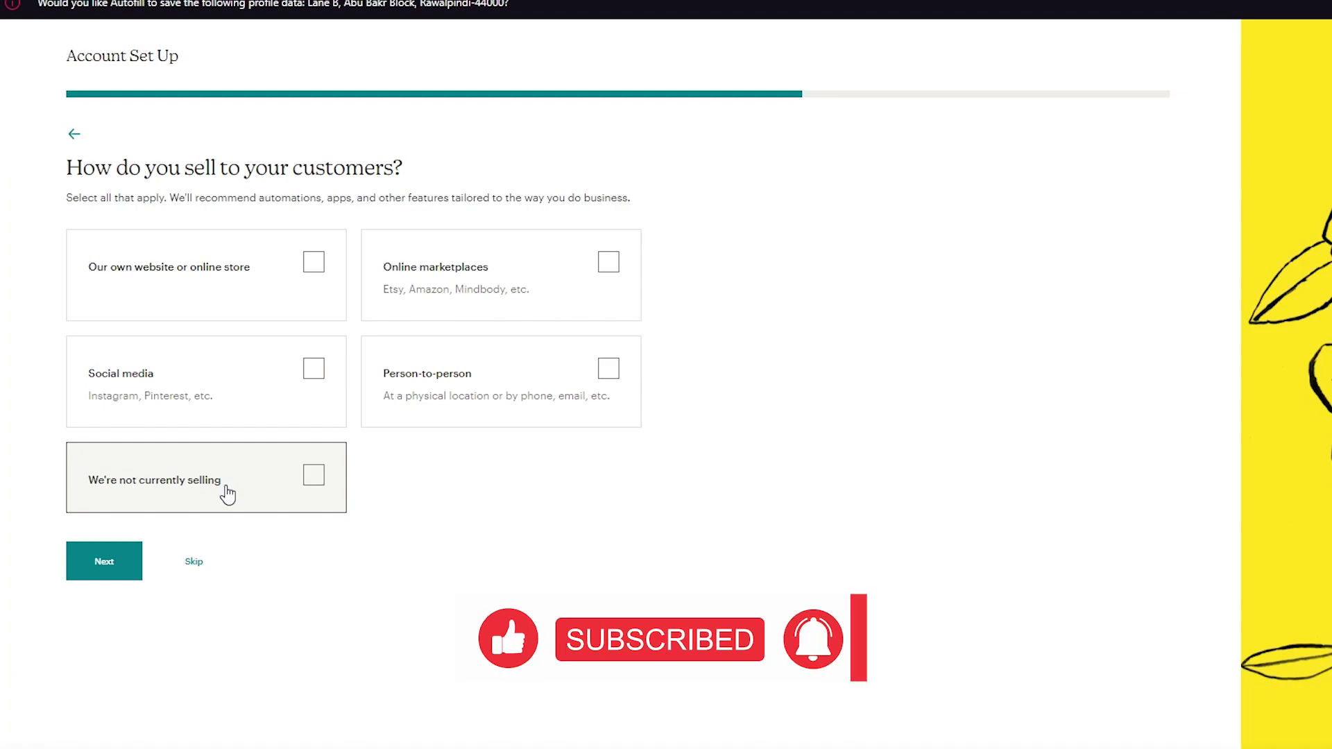
left_click(226, 491)
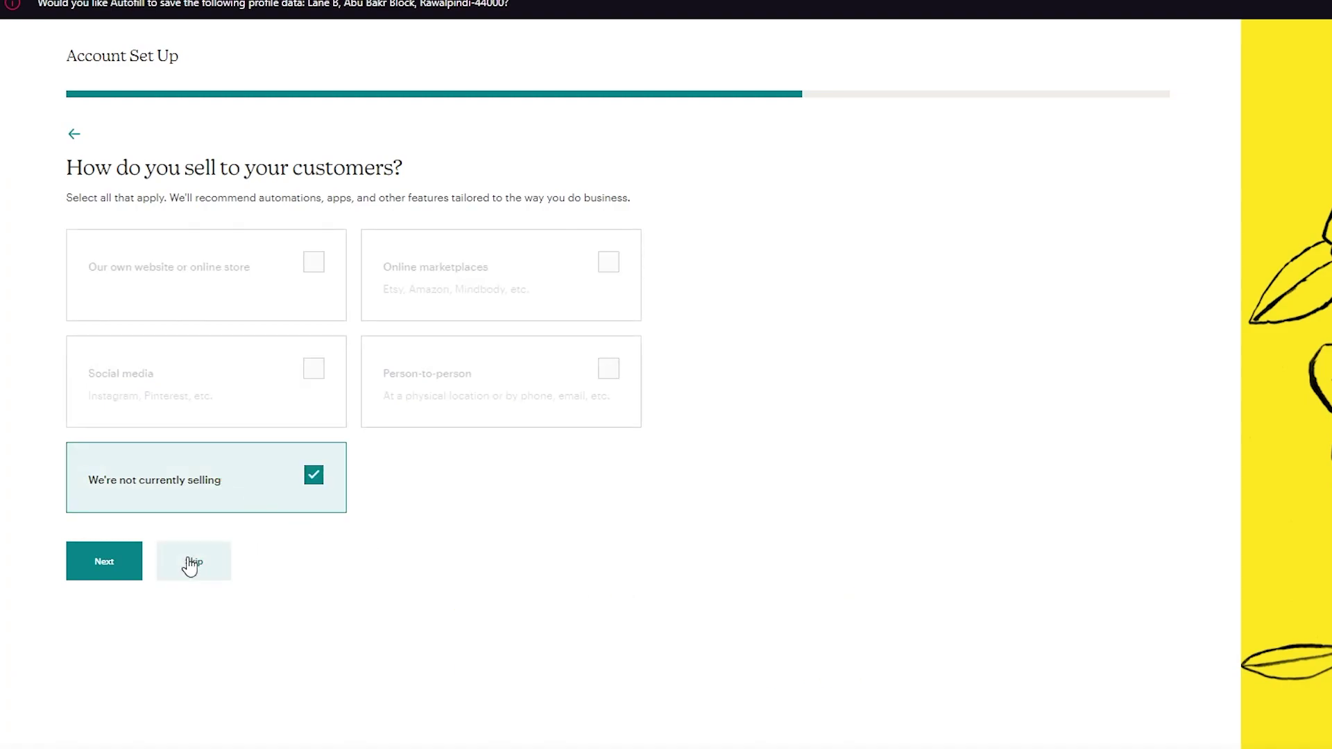
left_click(122, 564)
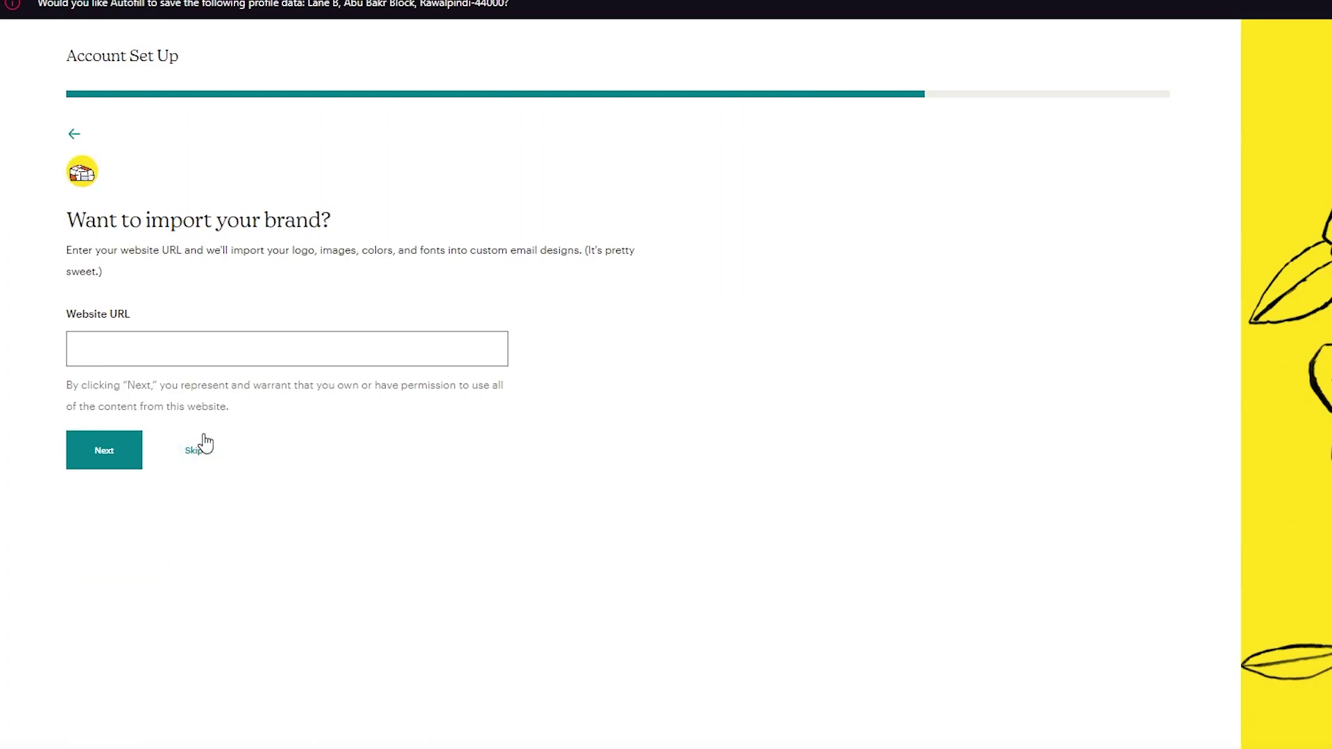
Skip the brand import, opt into Mailchimp Presents emails, and finish setup.
left_click(210, 469)
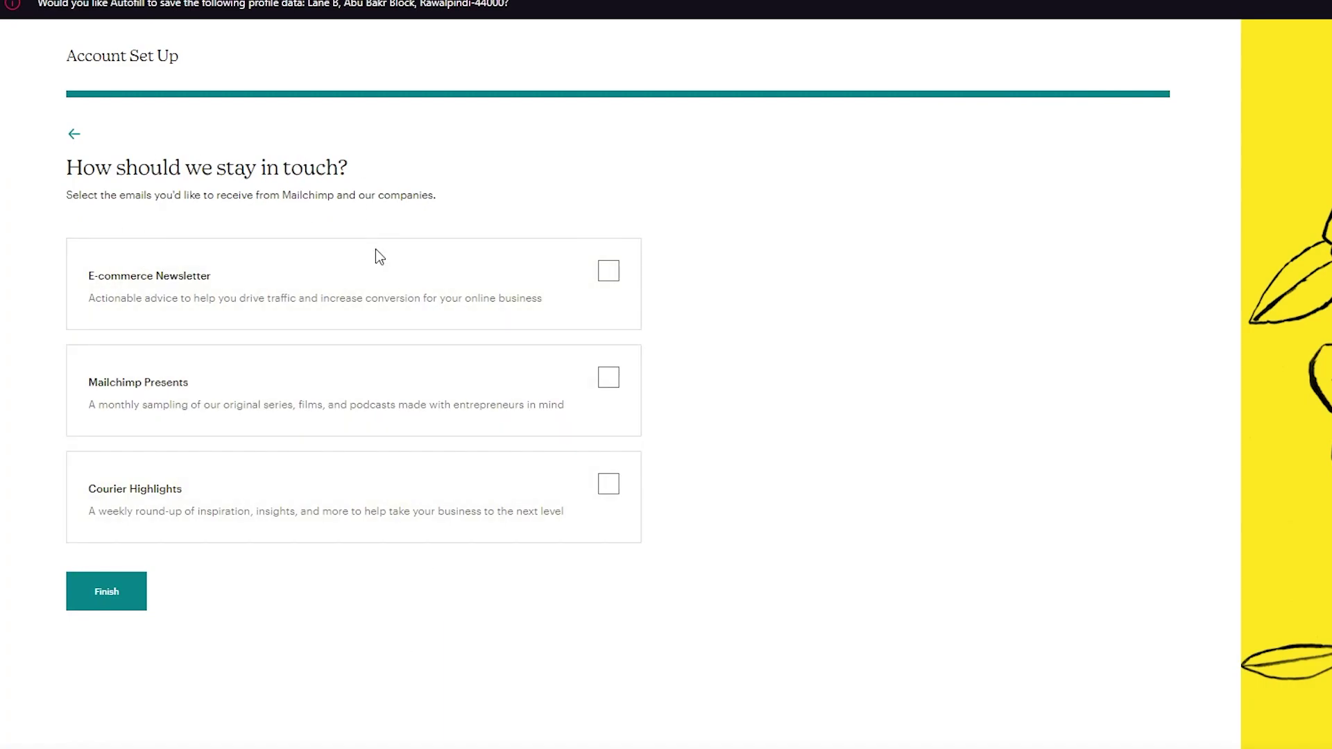
left_click(343, 358)
left_click(116, 597)
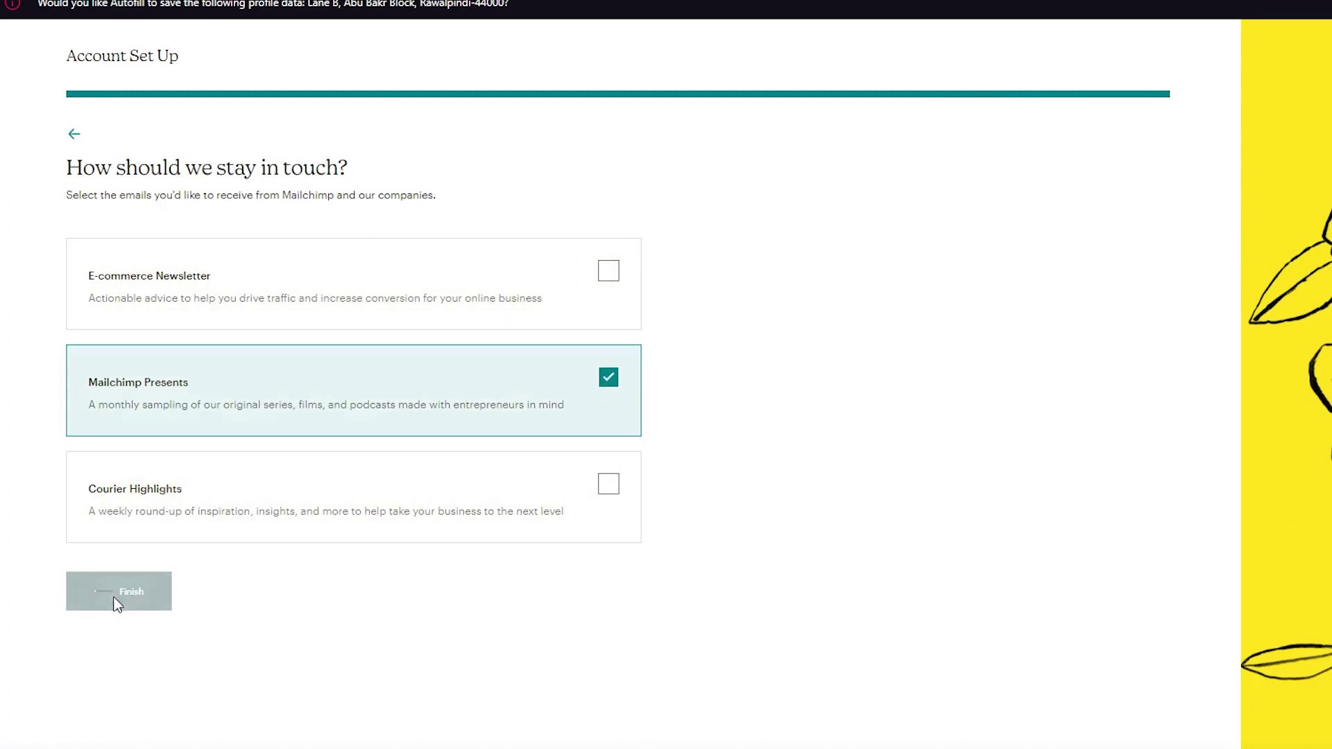
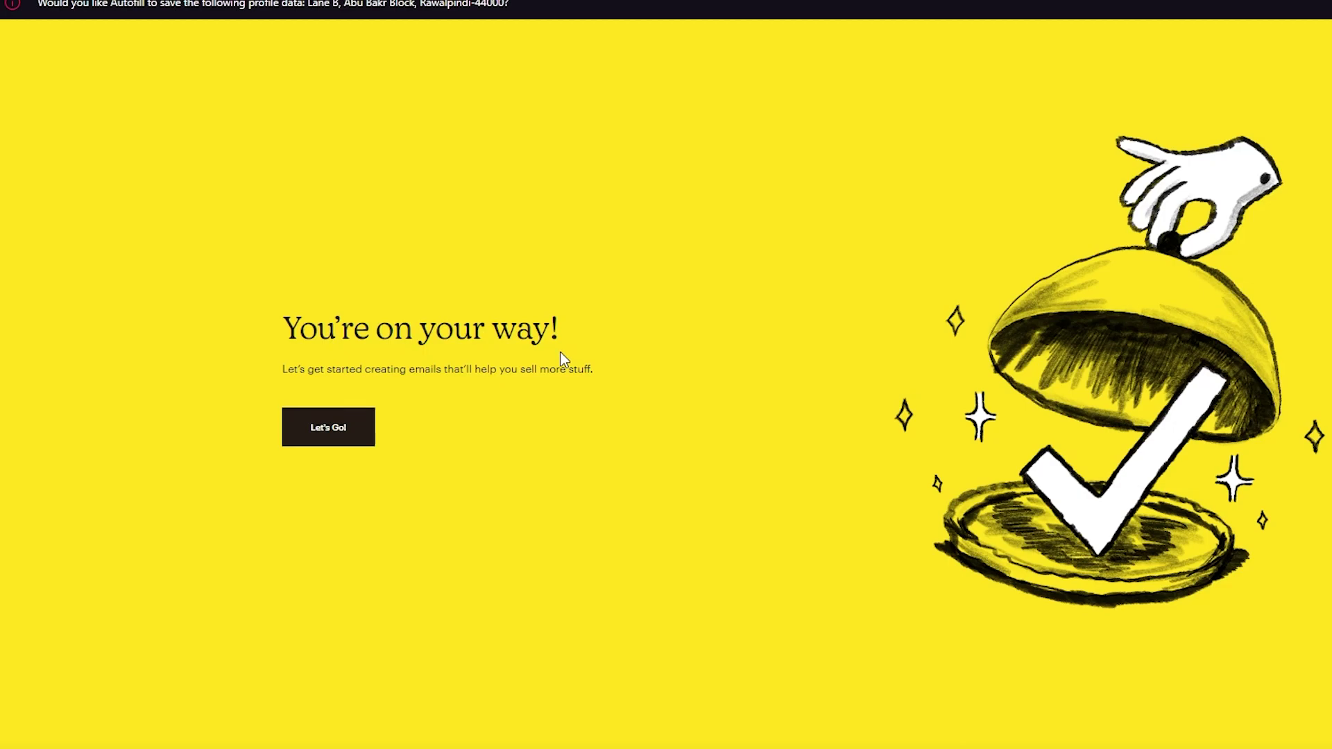
Enter the Home dashboard, dismiss the free setup-support offer, and look over the page.
left_click(331, 428)
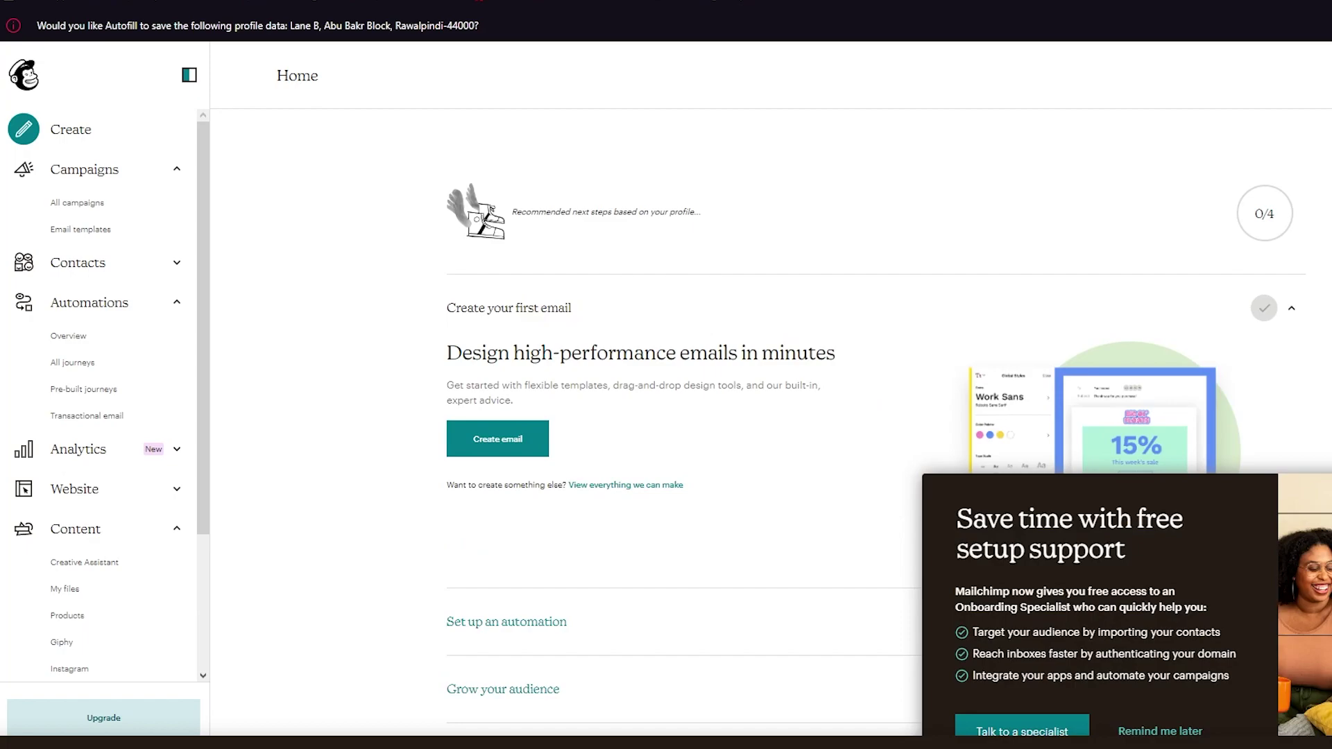
key("Escape")
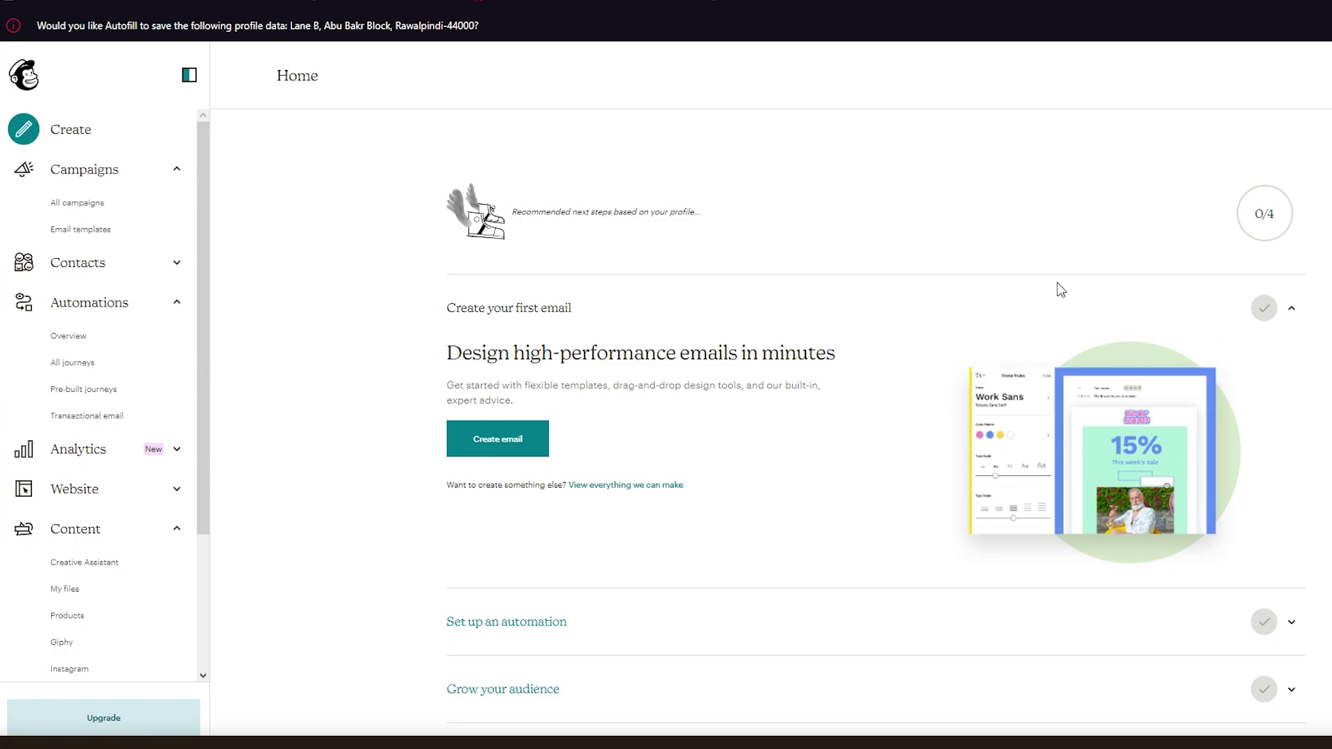
scroll(713, 635, "down", 8)
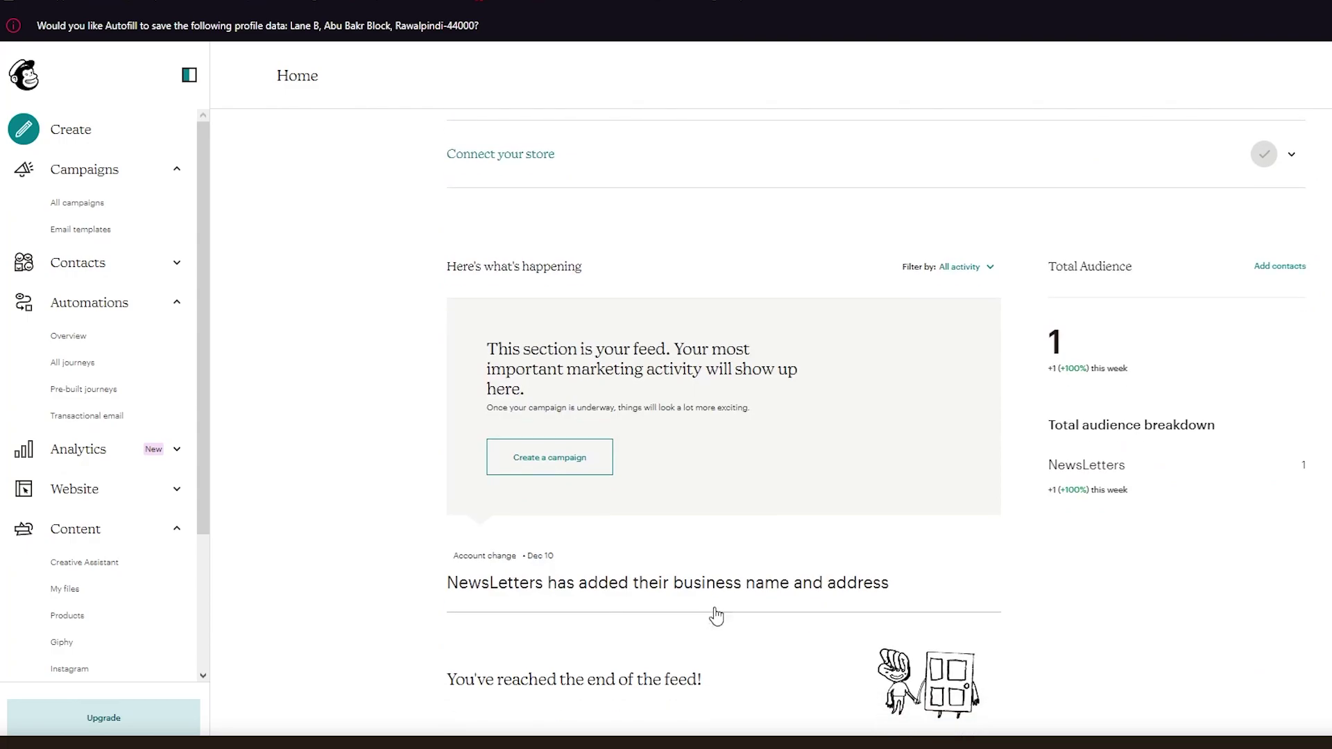
scroll(738, 410, "up", 8)
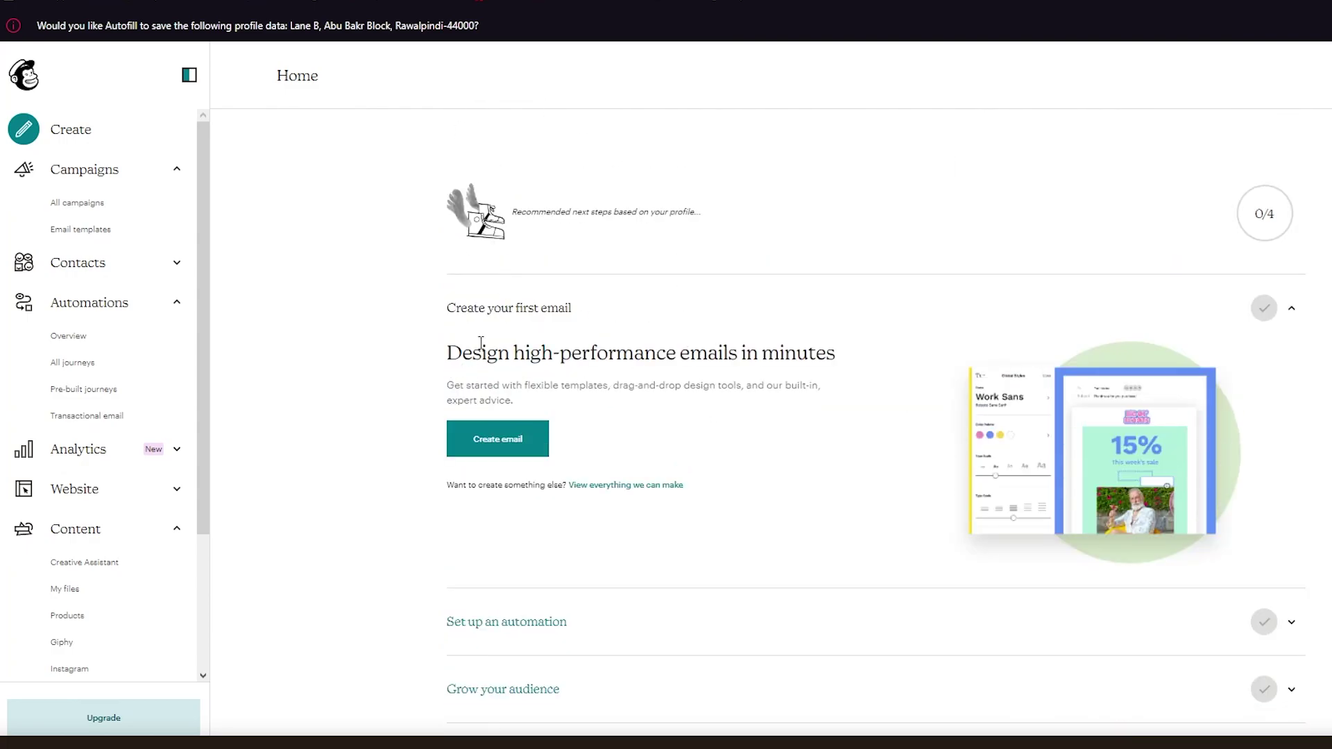
scroll(479, 343, "down", 5)
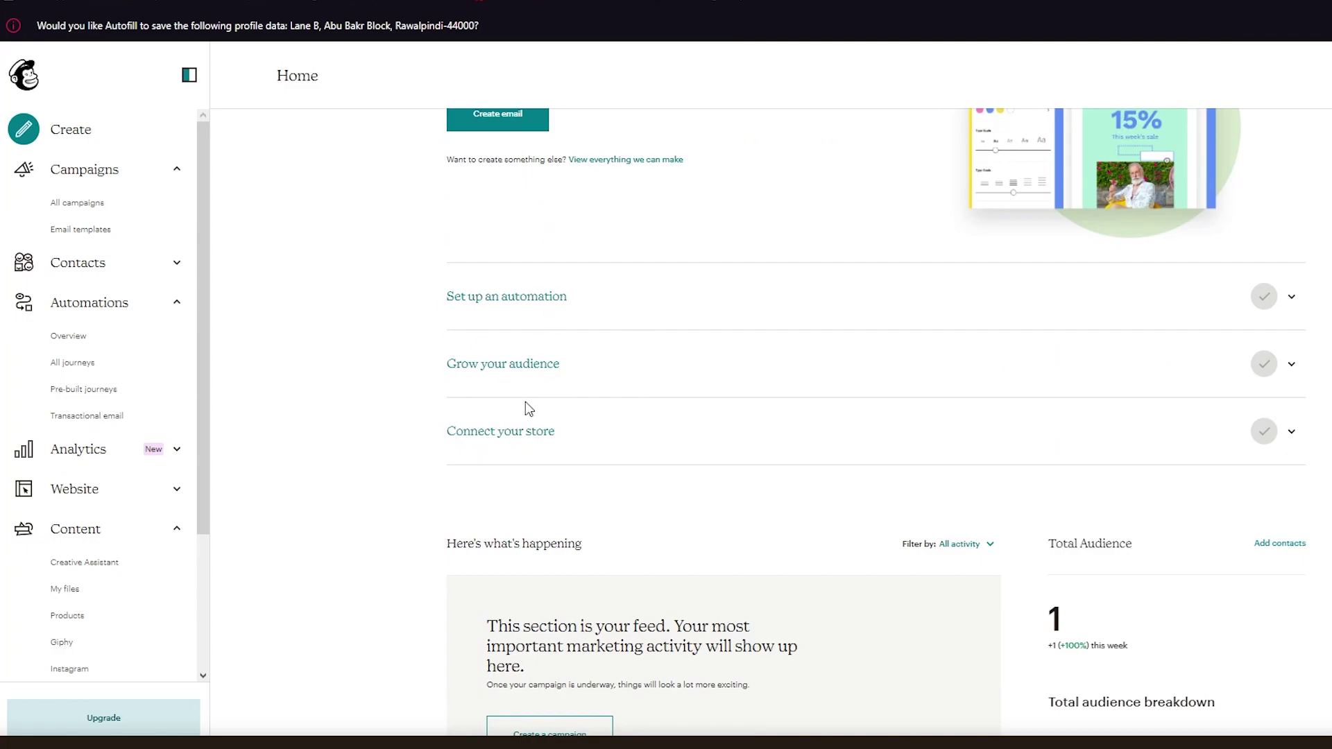
scroll(525, 402, "down", 4)
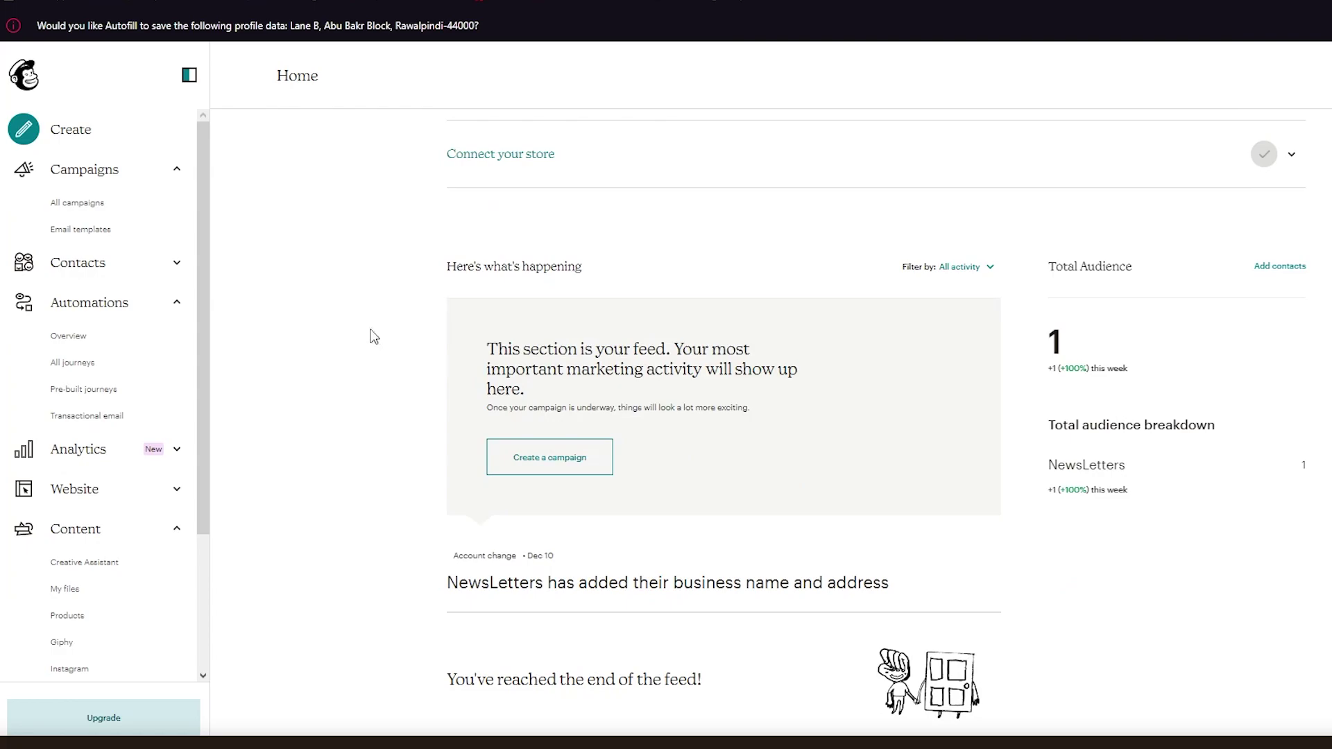
scroll(142, 430, "down", 3)
scroll(139, 447, "up", 3)
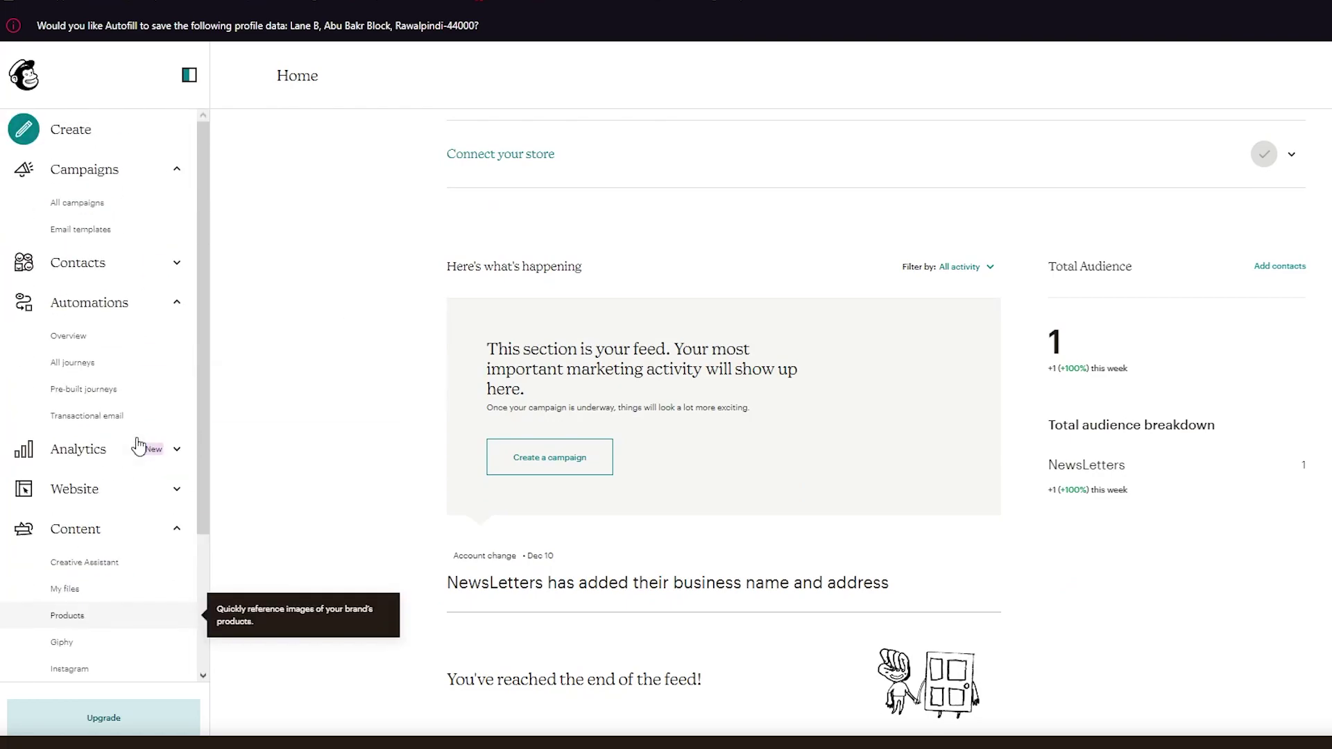
Collapse the Campaigns, Automations, Content and Integrations sections in the navigation.
left_click(177, 172)
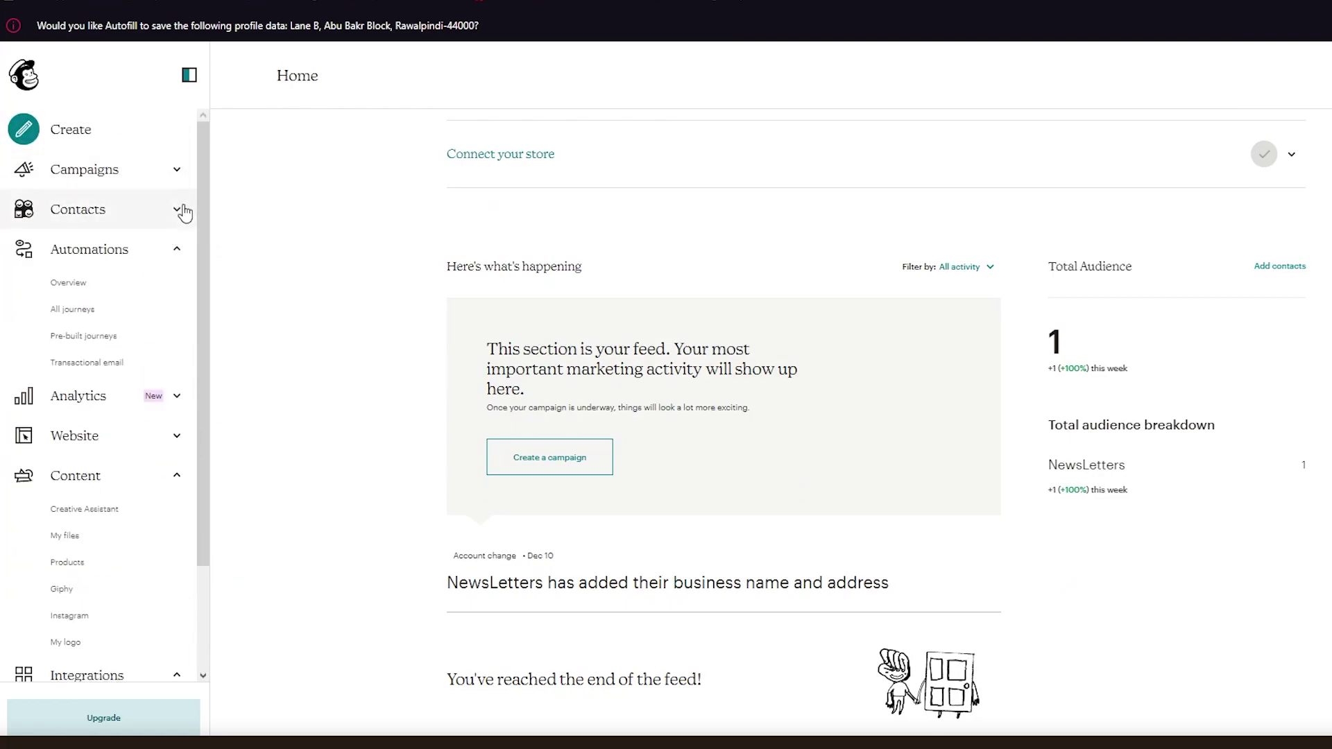
left_click(177, 250)
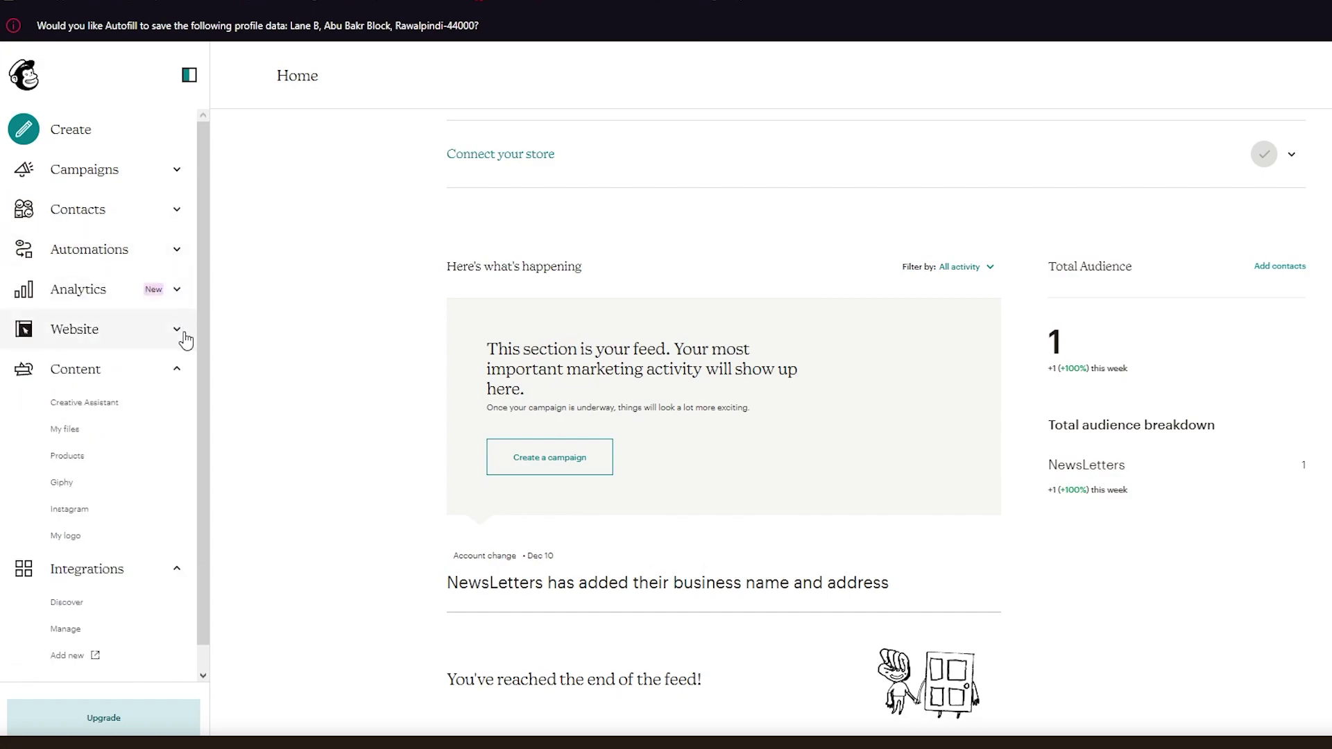
left_click(178, 369)
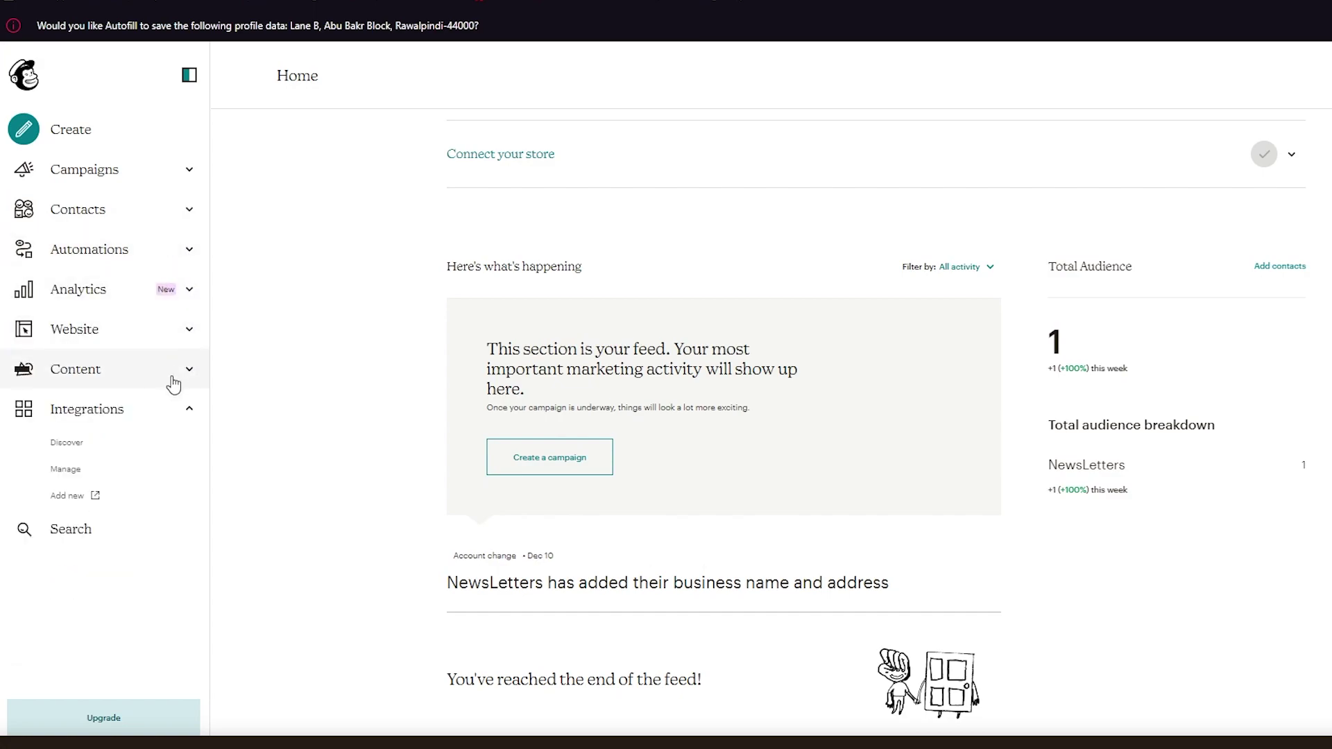
left_click(202, 425)
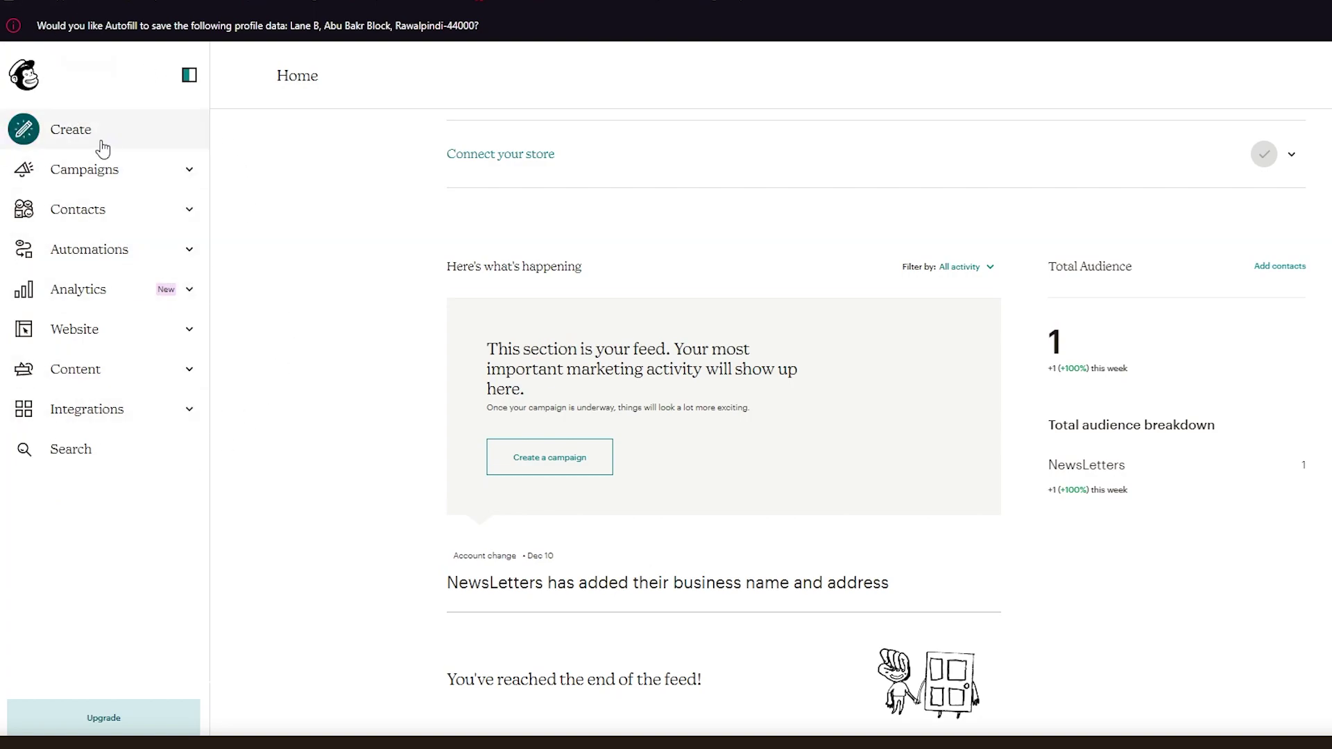
View All campaigns and the Audience dashboard, collapse both sections, and open Analytics > Email.
left_click(186, 176)
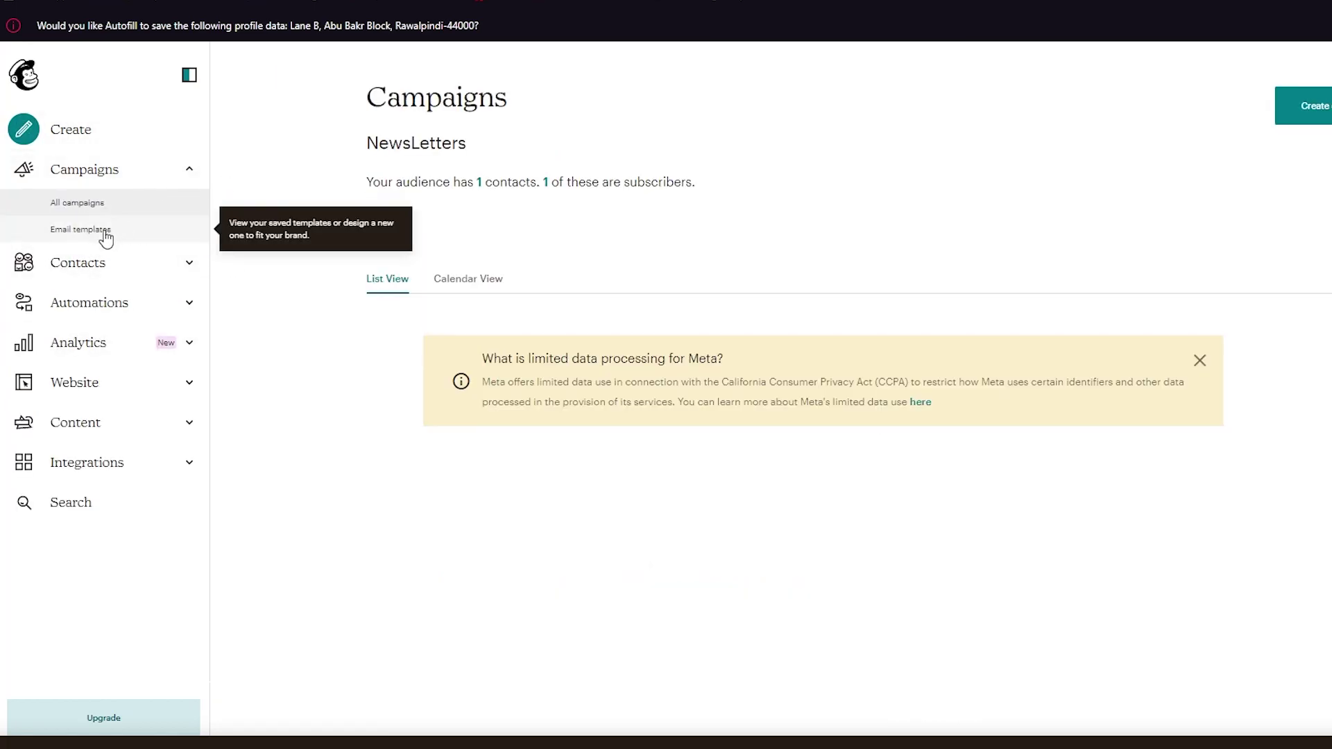
left_click(199, 172)
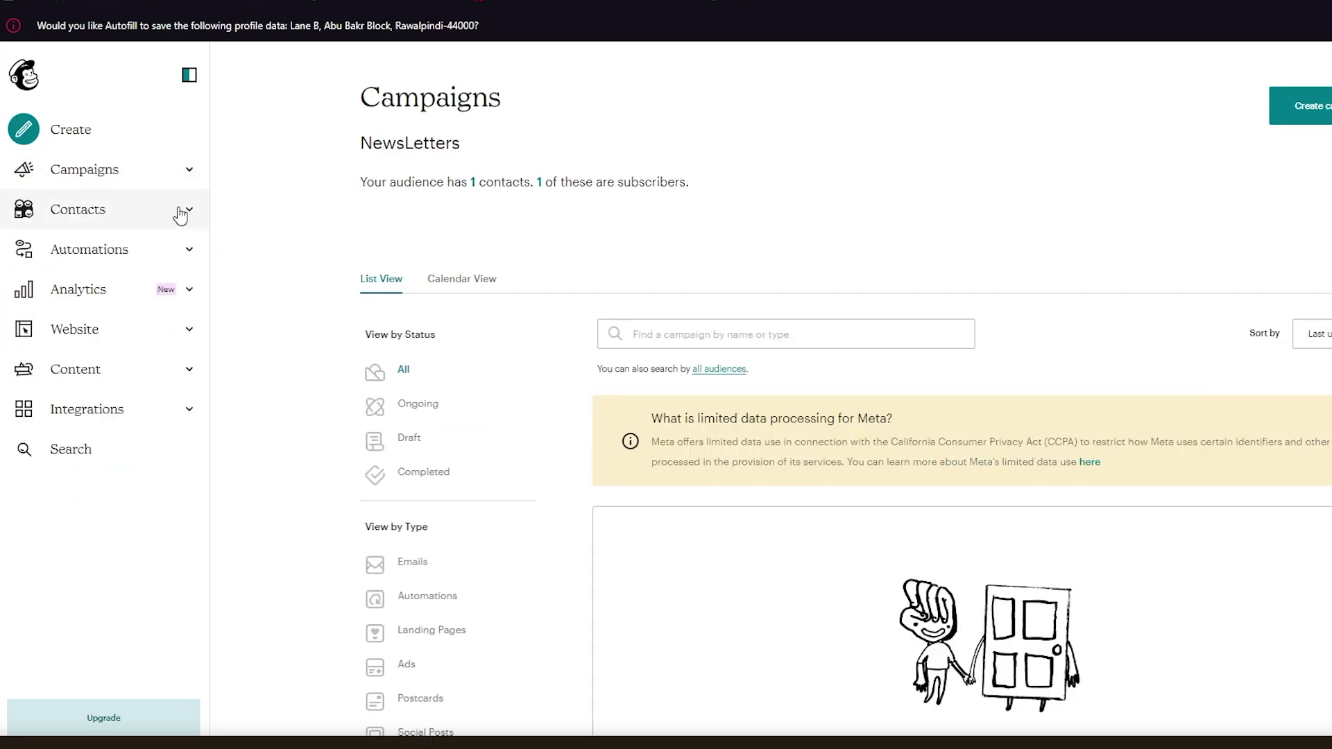
left_click(187, 211)
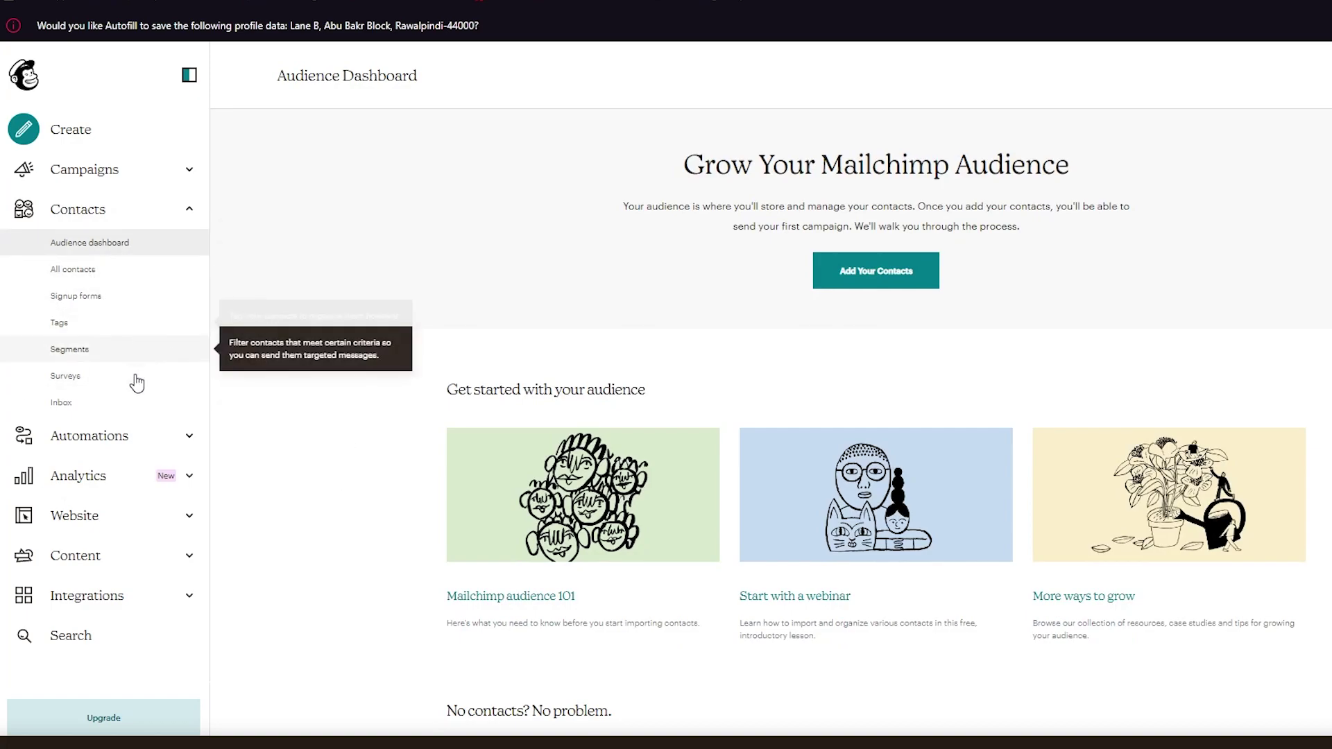
left_click(186, 210)
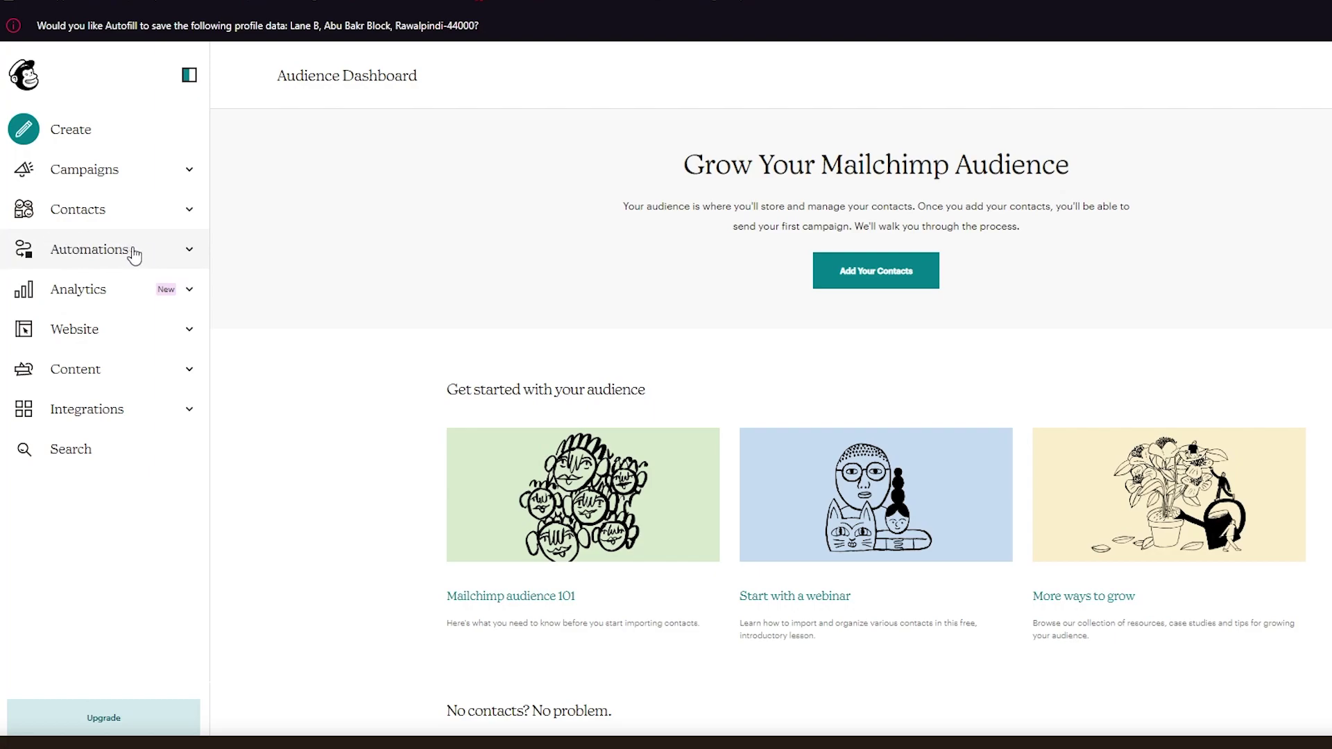
left_click(190, 290)
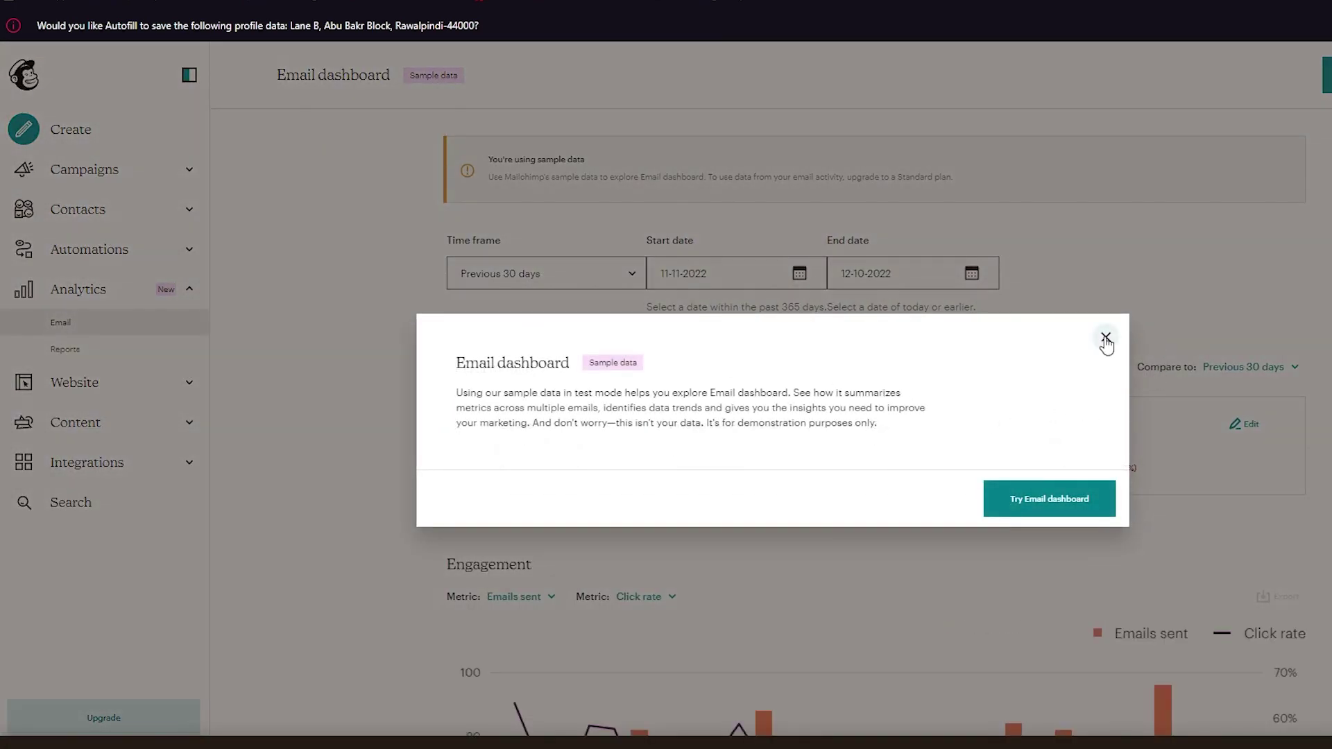
Dismiss the sample-data intro, review the Email performance chart, and go to the Website page.
left_click(1105, 339)
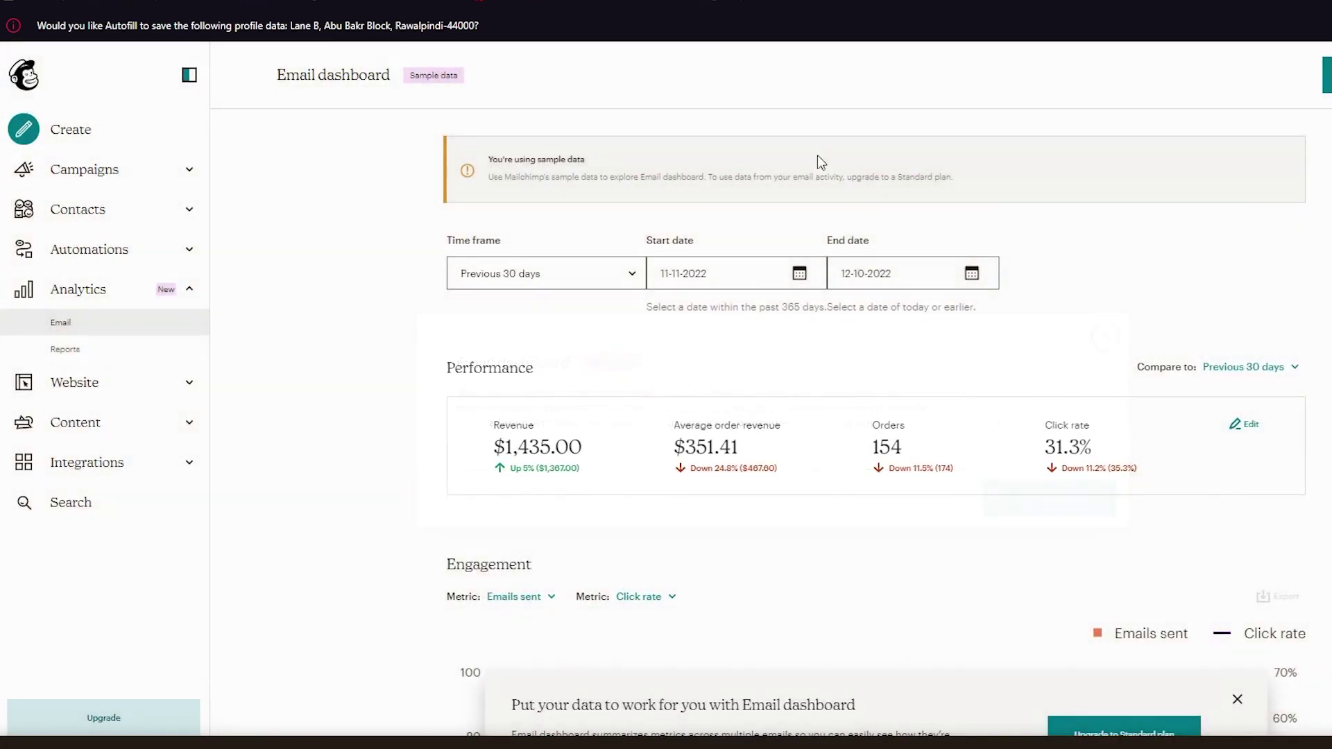
scroll(640, 429, "down", 2)
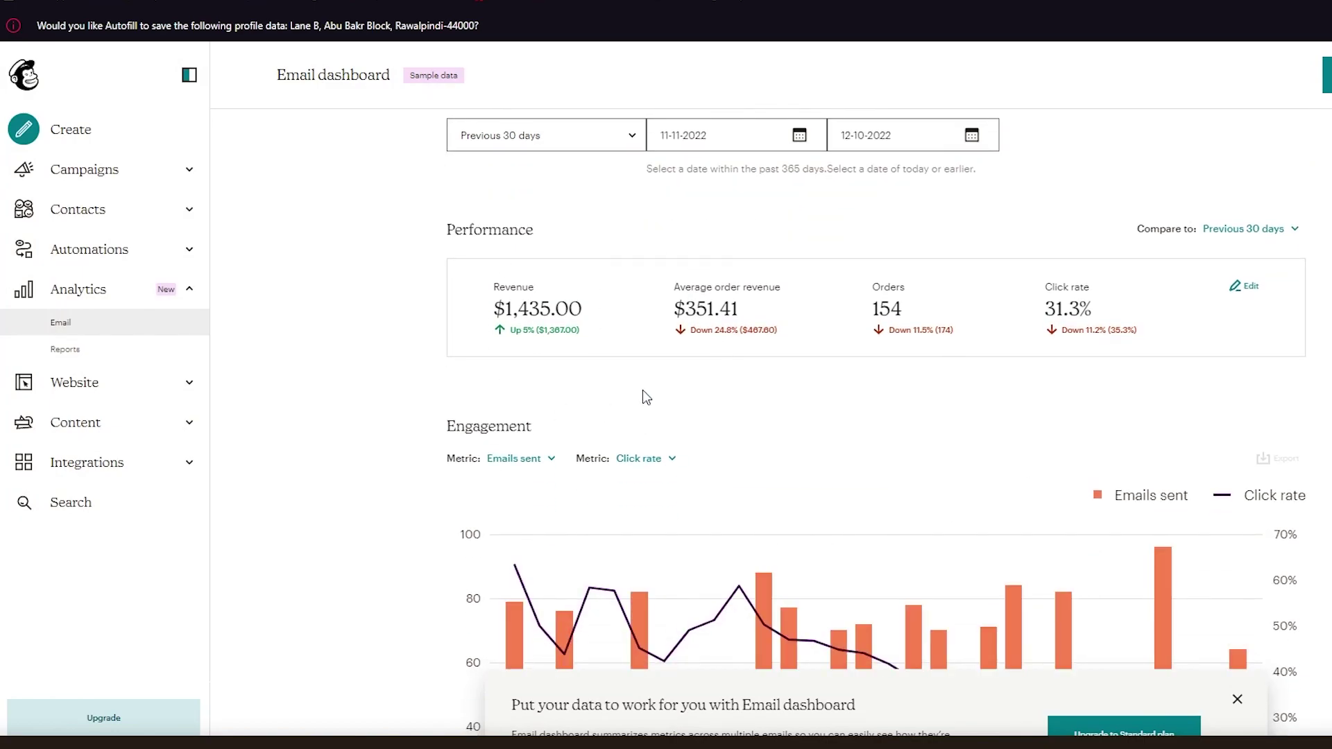
scroll(545, 413, "down", 5)
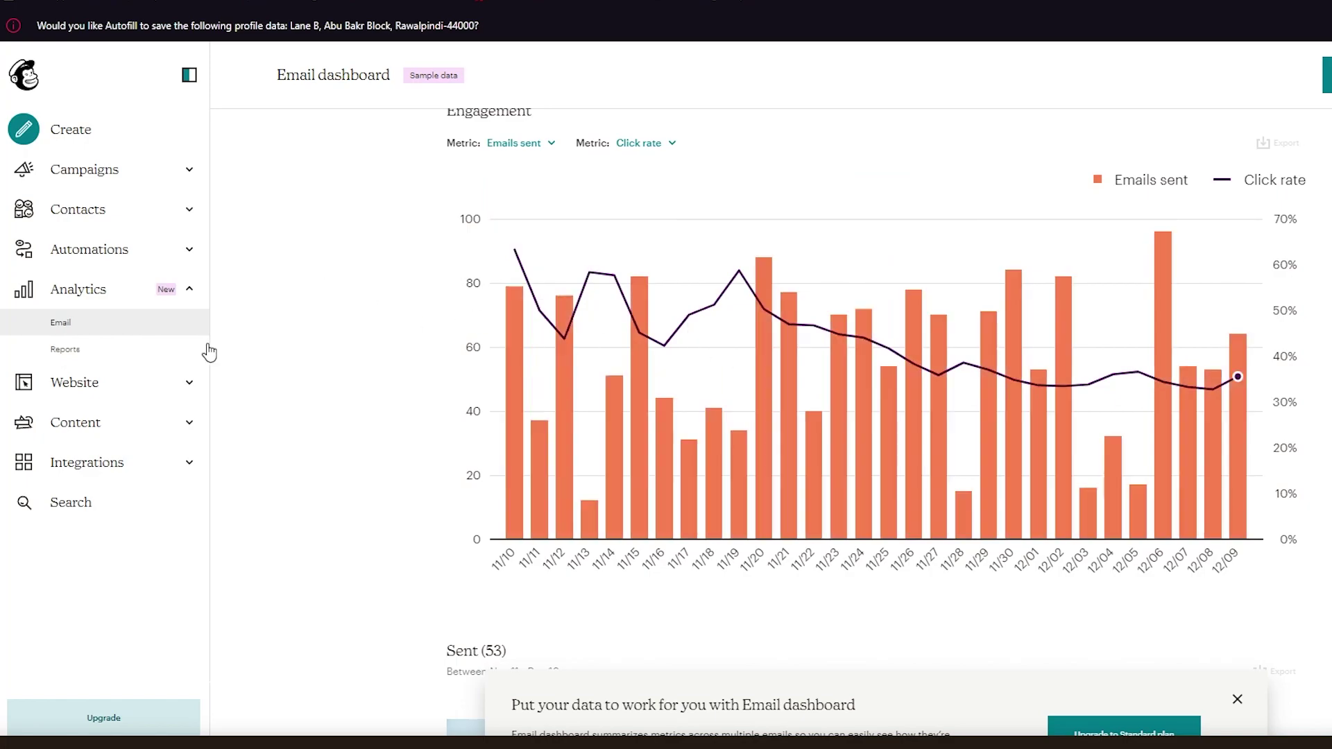
left_click(164, 389)
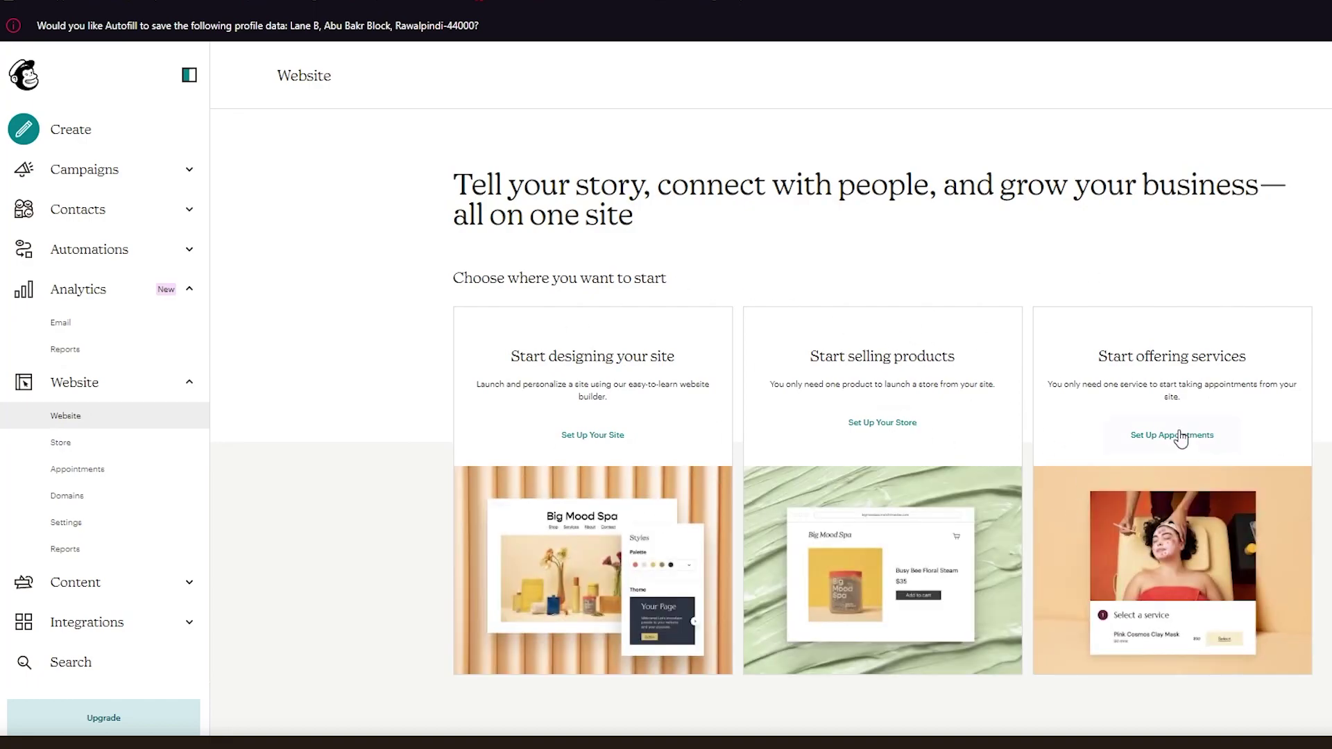
Browse the Creative Assistant page and the Discover integrations list.
left_click(142, 588)
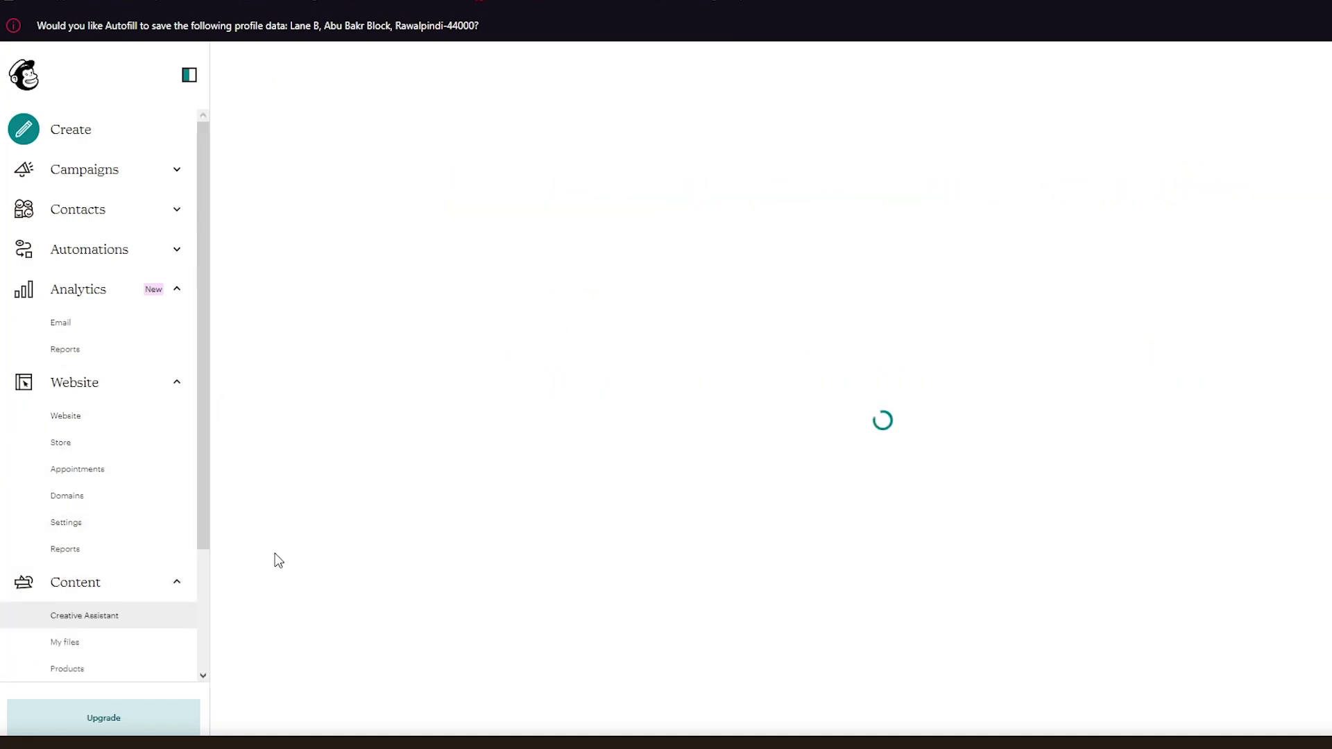
scroll(49, 462, "down", 3)
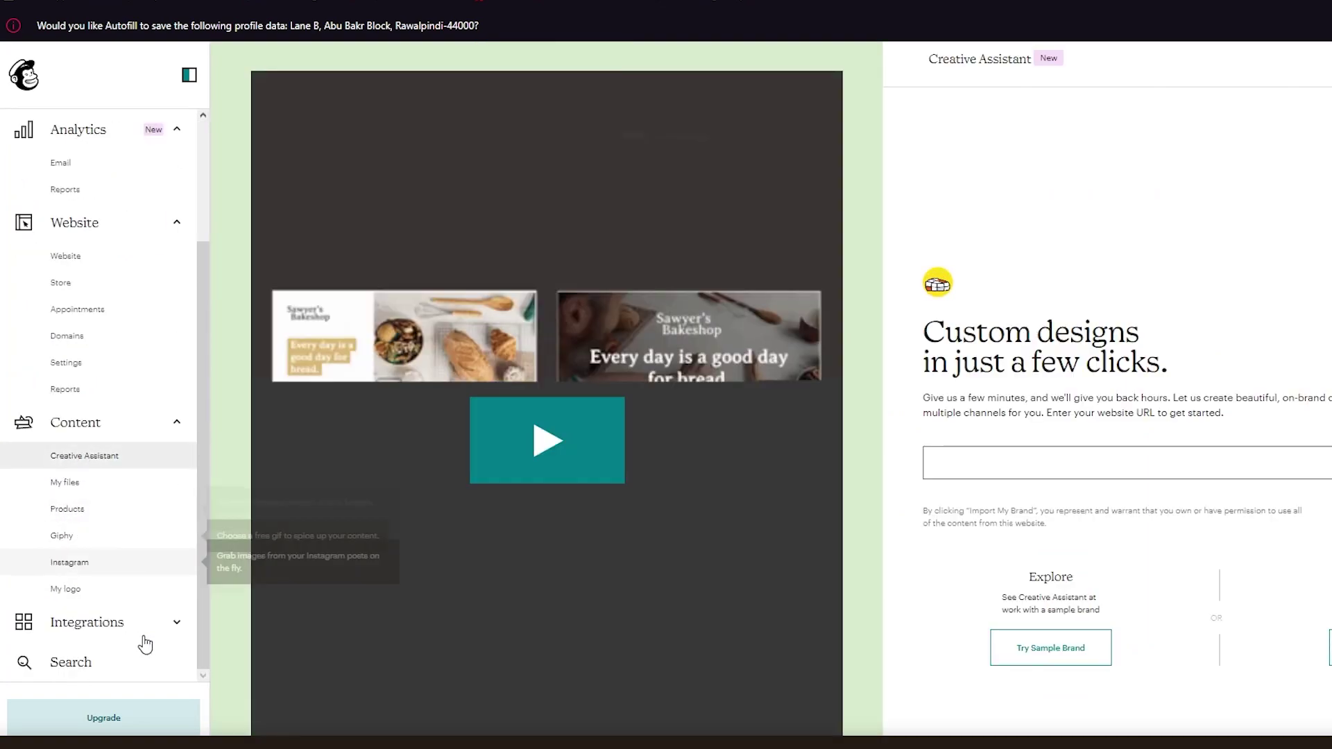
left_click(169, 637)
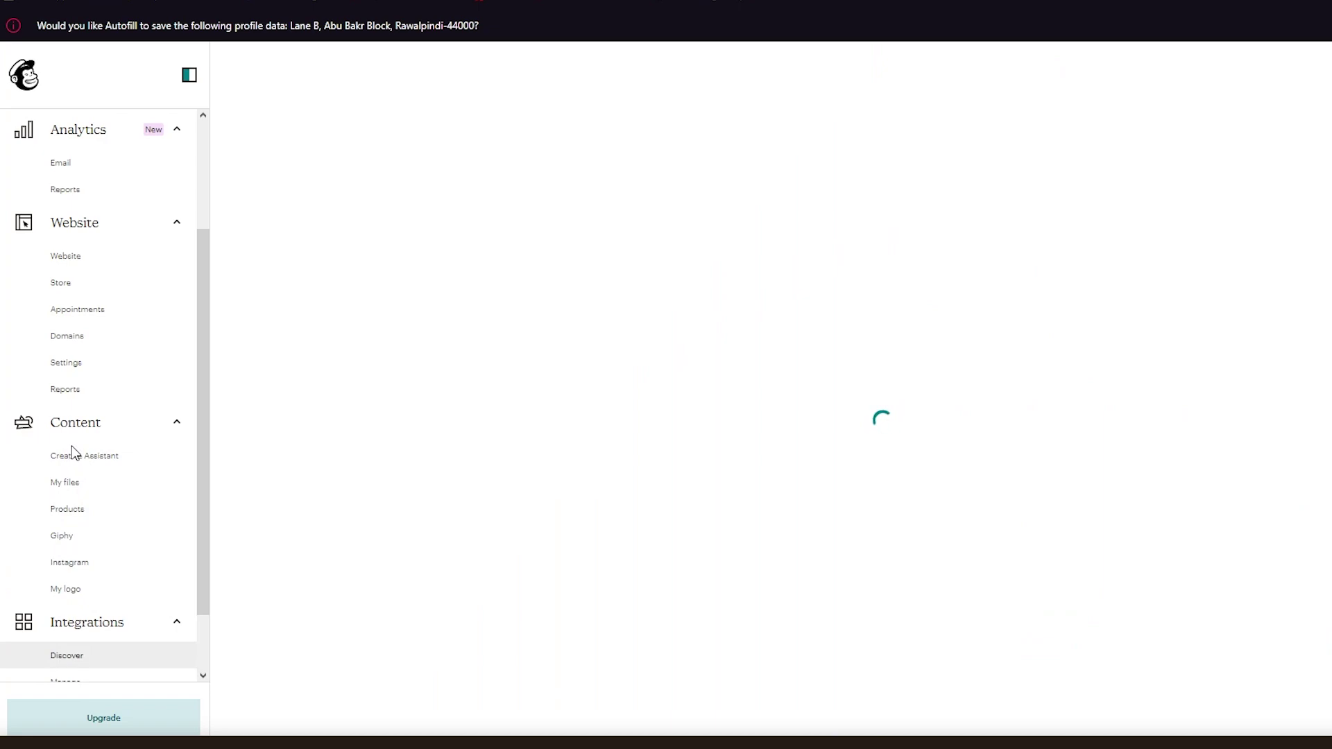
scroll(71, 452, "down", 2)
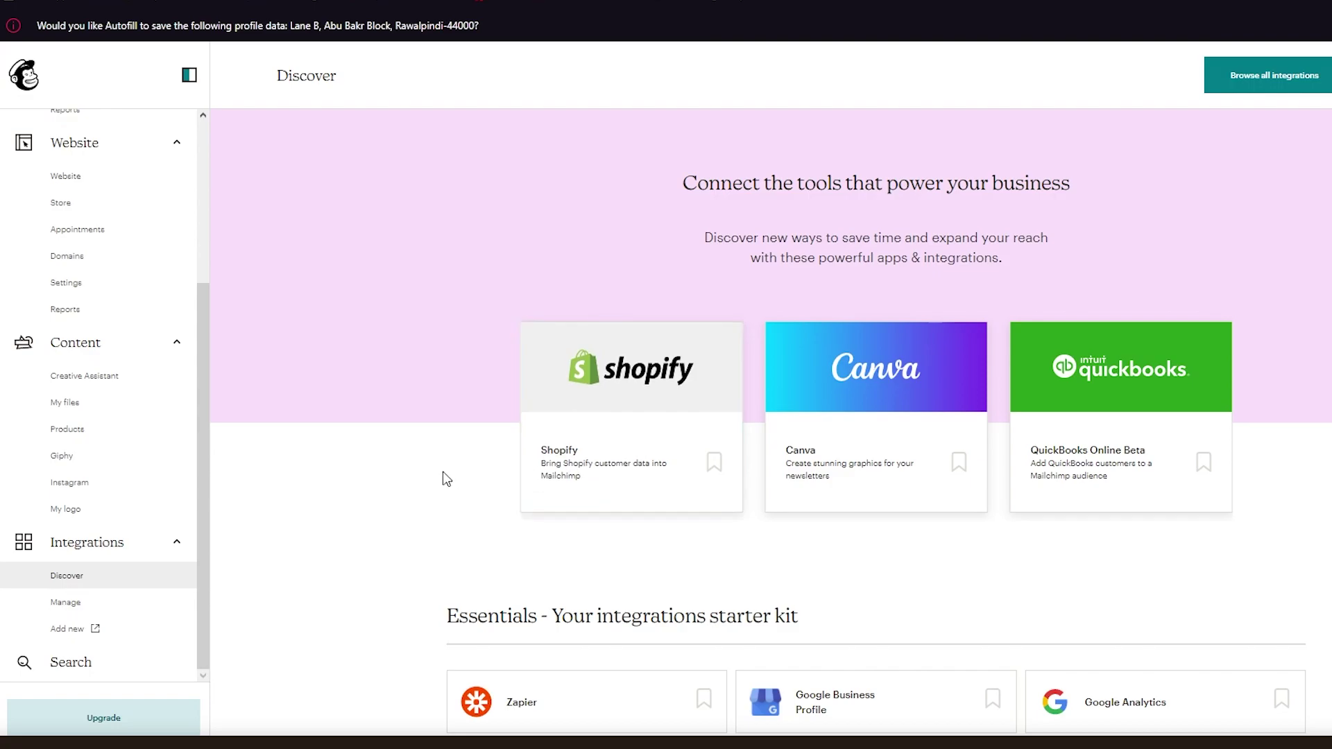
scroll(1034, 387, "down", 3)
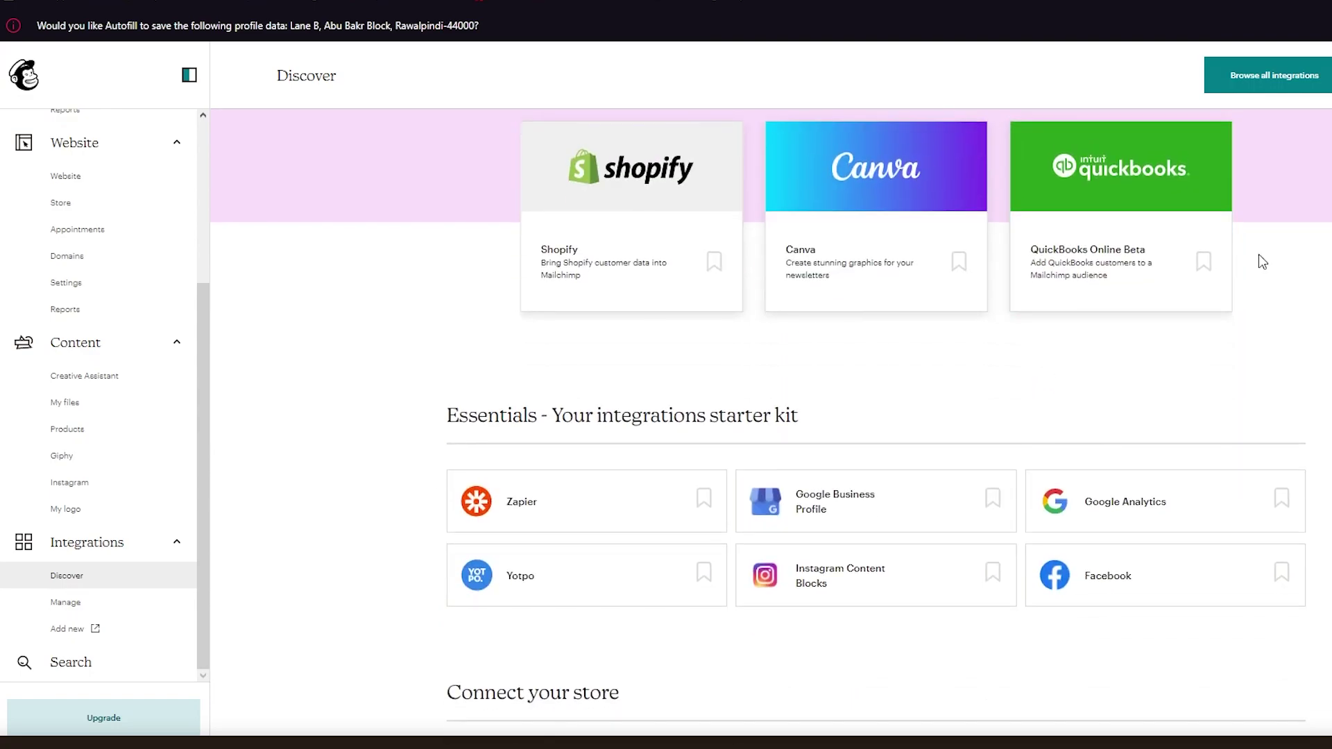
scroll(1262, 261, "down", 4)
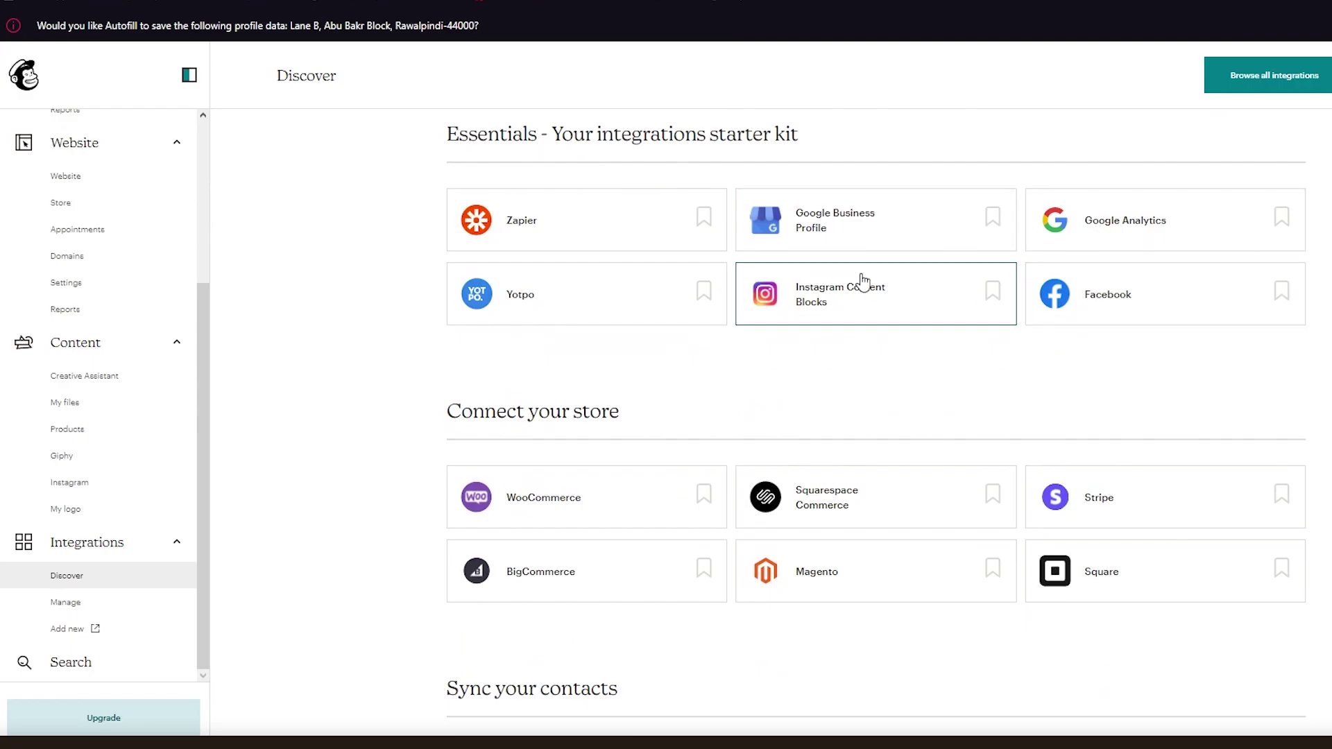
scroll(442, 431, "down", 4)
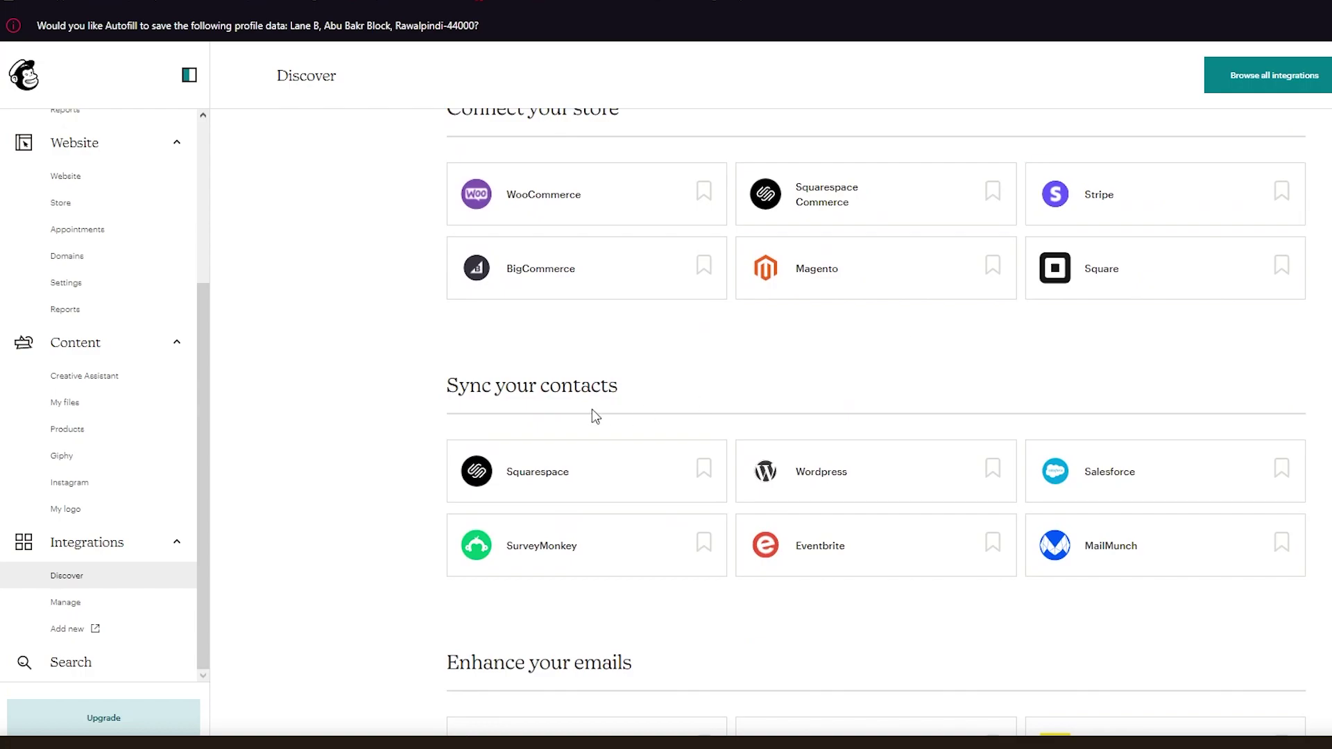
scroll(594, 412, "down", 4)
scroll(591, 418, "up", 15)
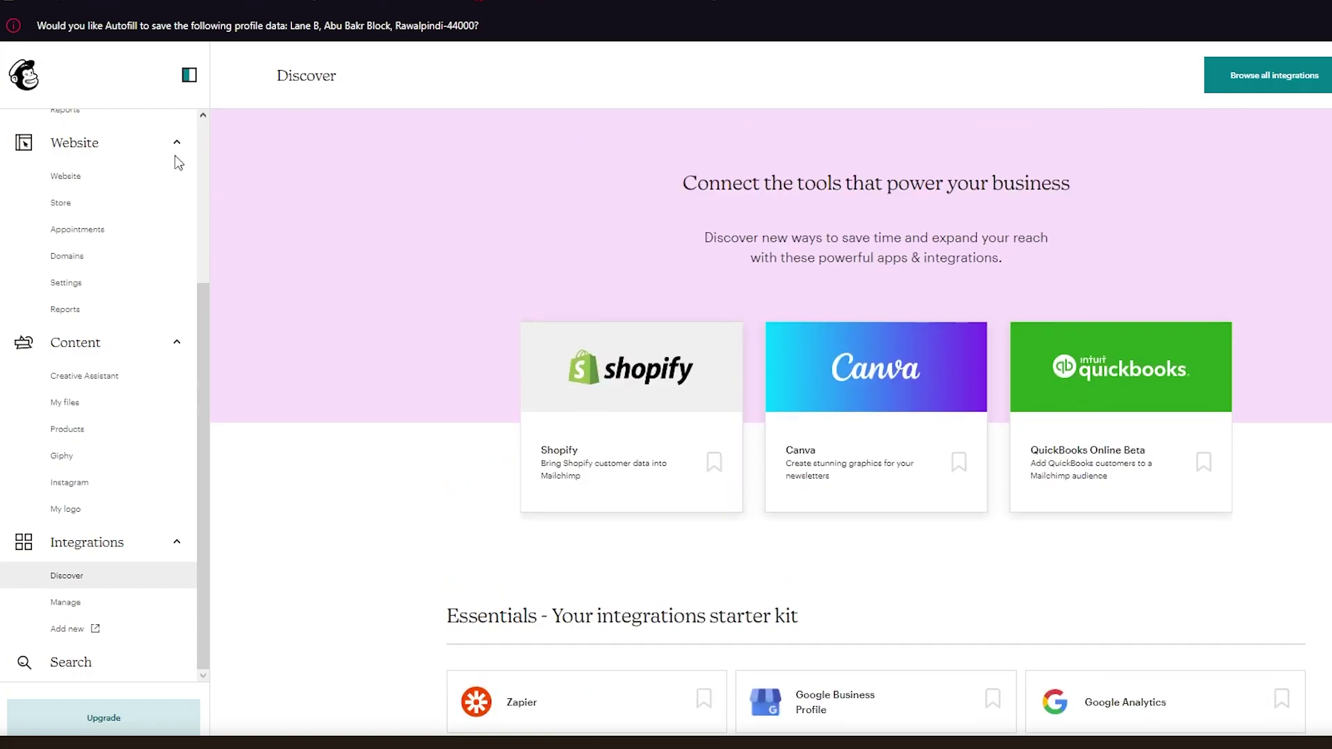
scroll(178, 162, "up", 3)
Collapse Website, Content and Integrations in the navigation, then go to Automations.
left_click(178, 383)
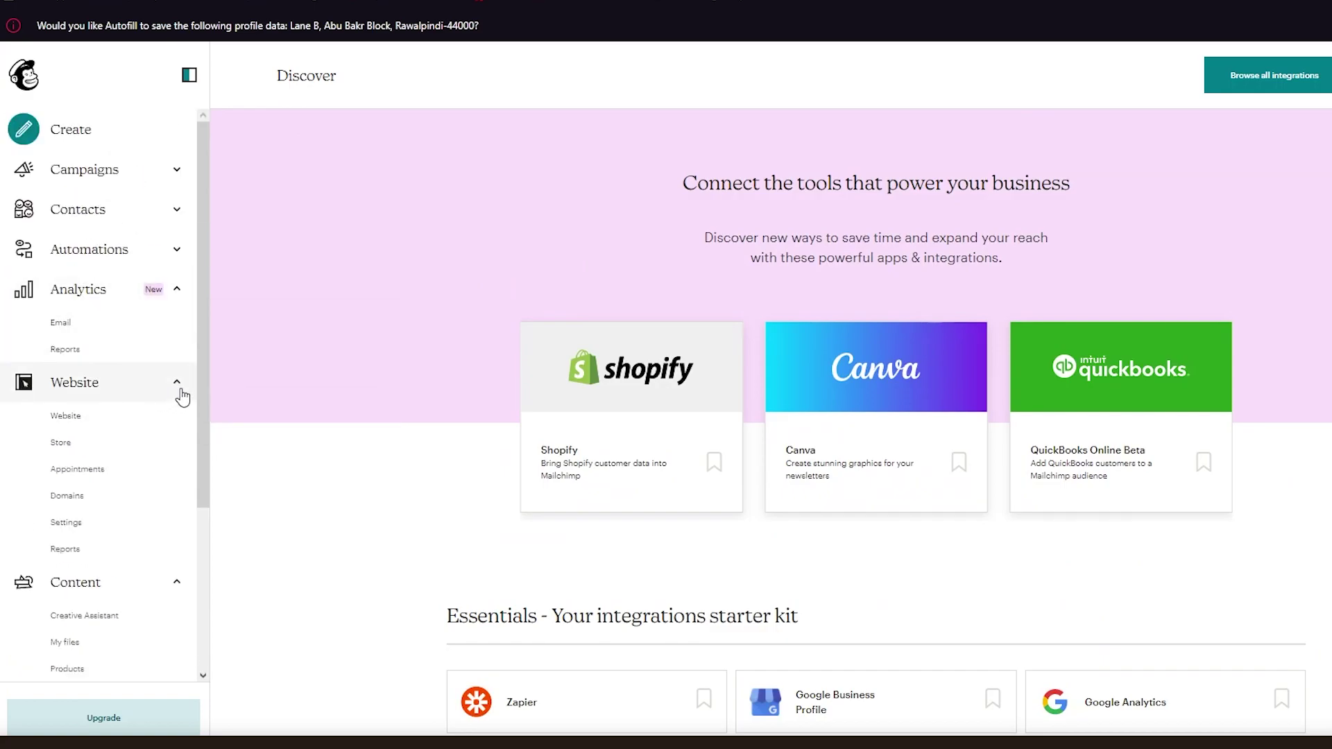
left_click(179, 425)
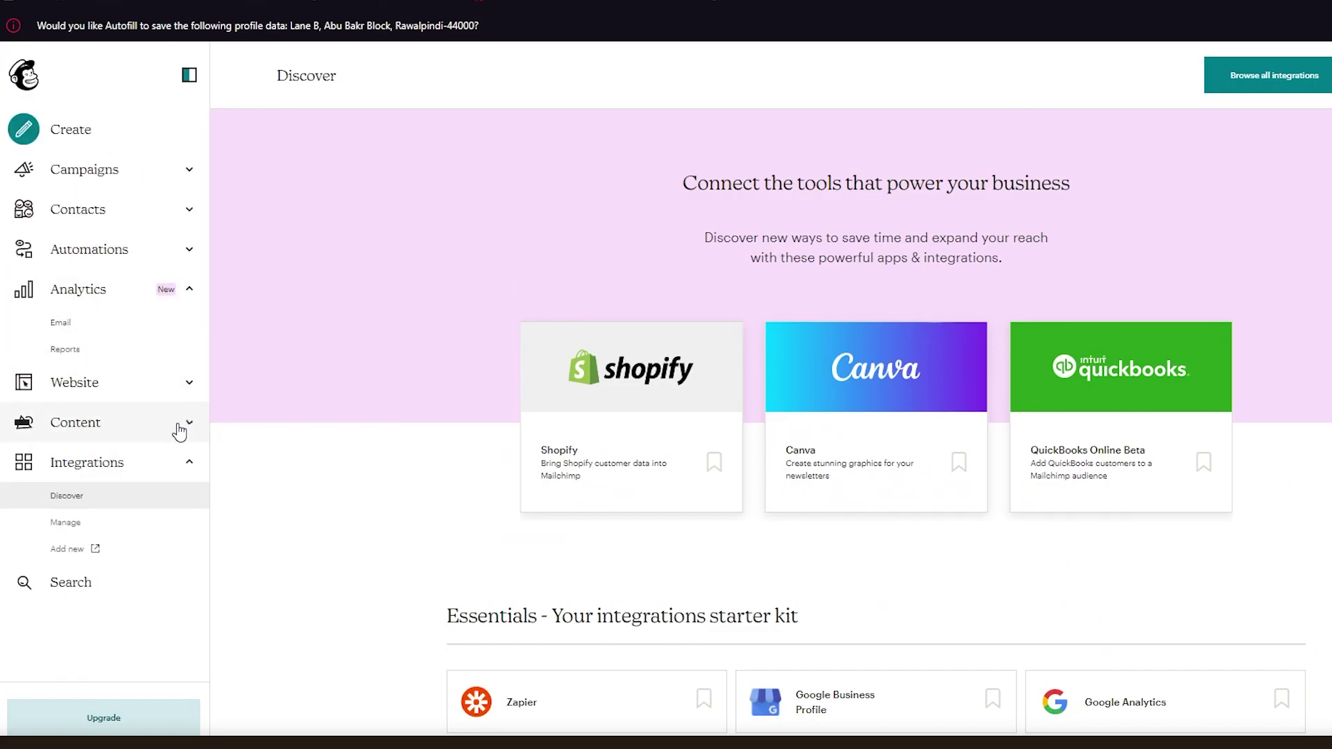
left_click(188, 467)
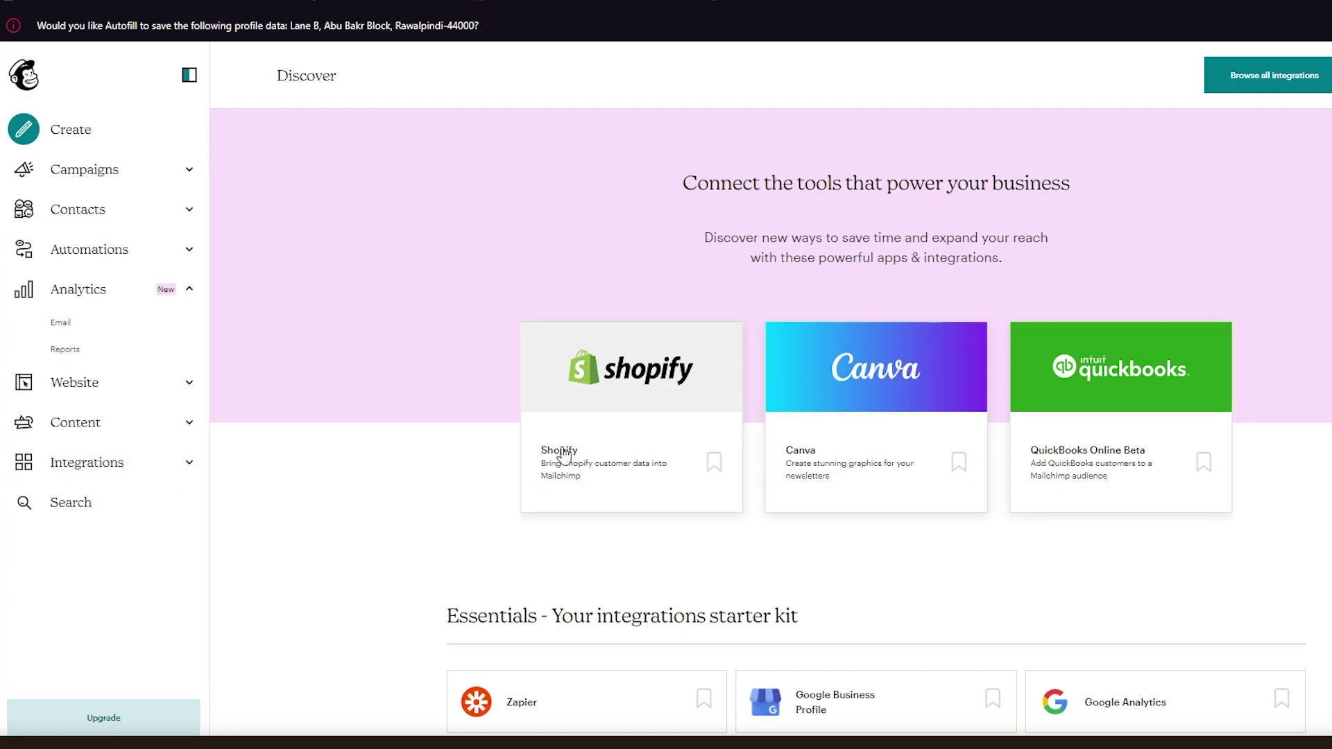
left_click(113, 262)
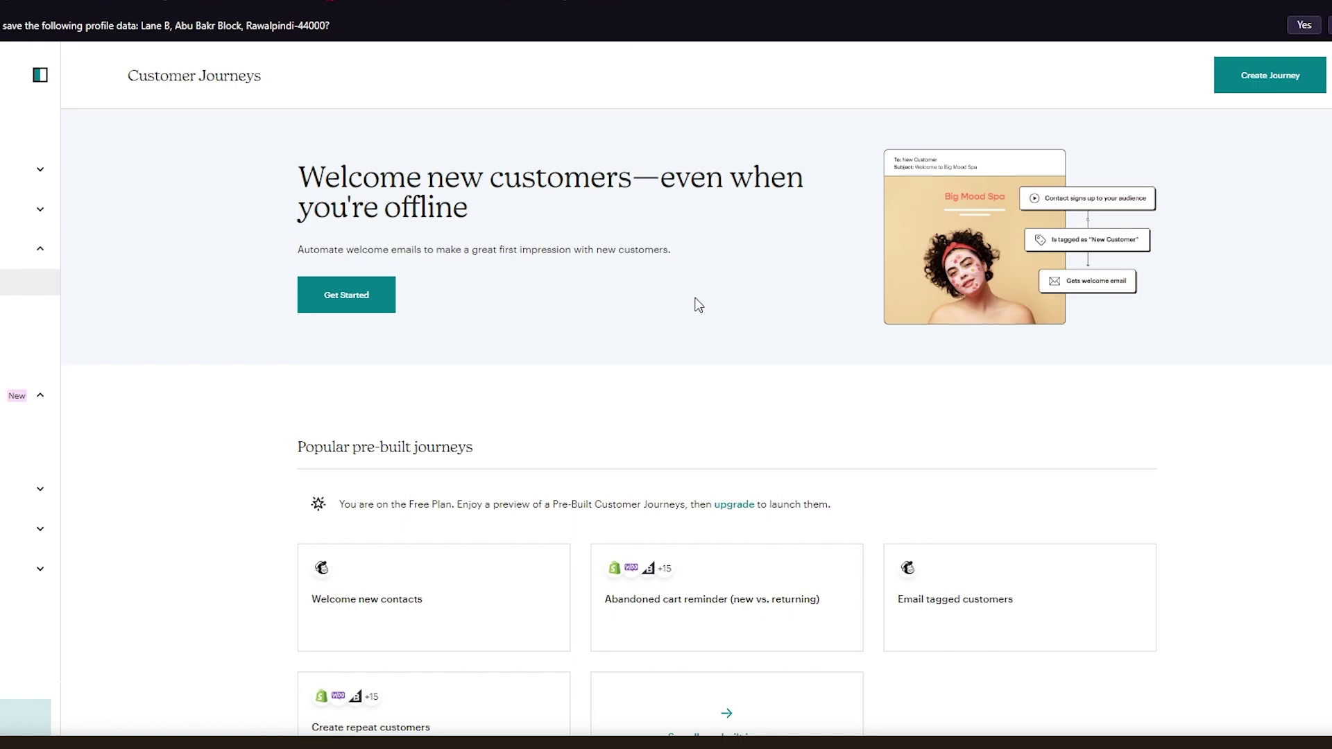
Review the Free Plan pre-built journeys and help guides, then begin a new journey.
scroll(699, 305, "down", 6)
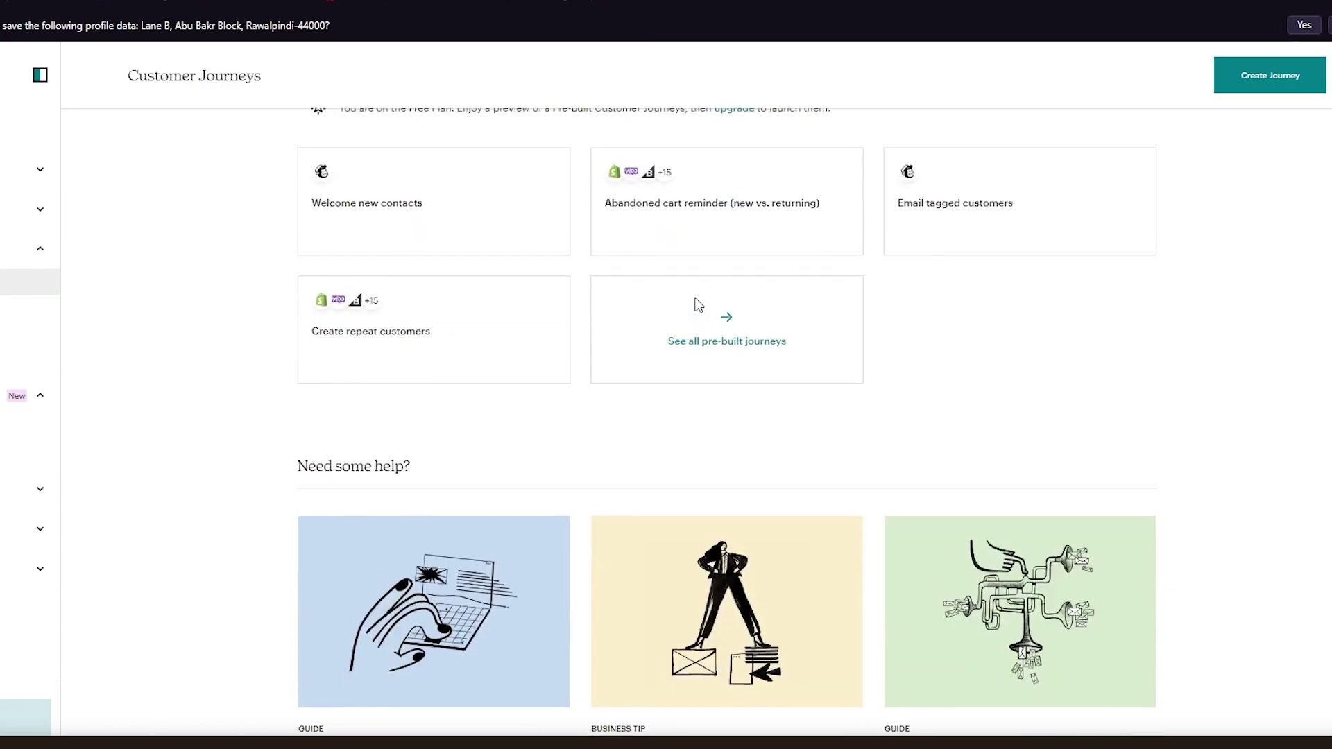
scroll(347, 252, "up", 2)
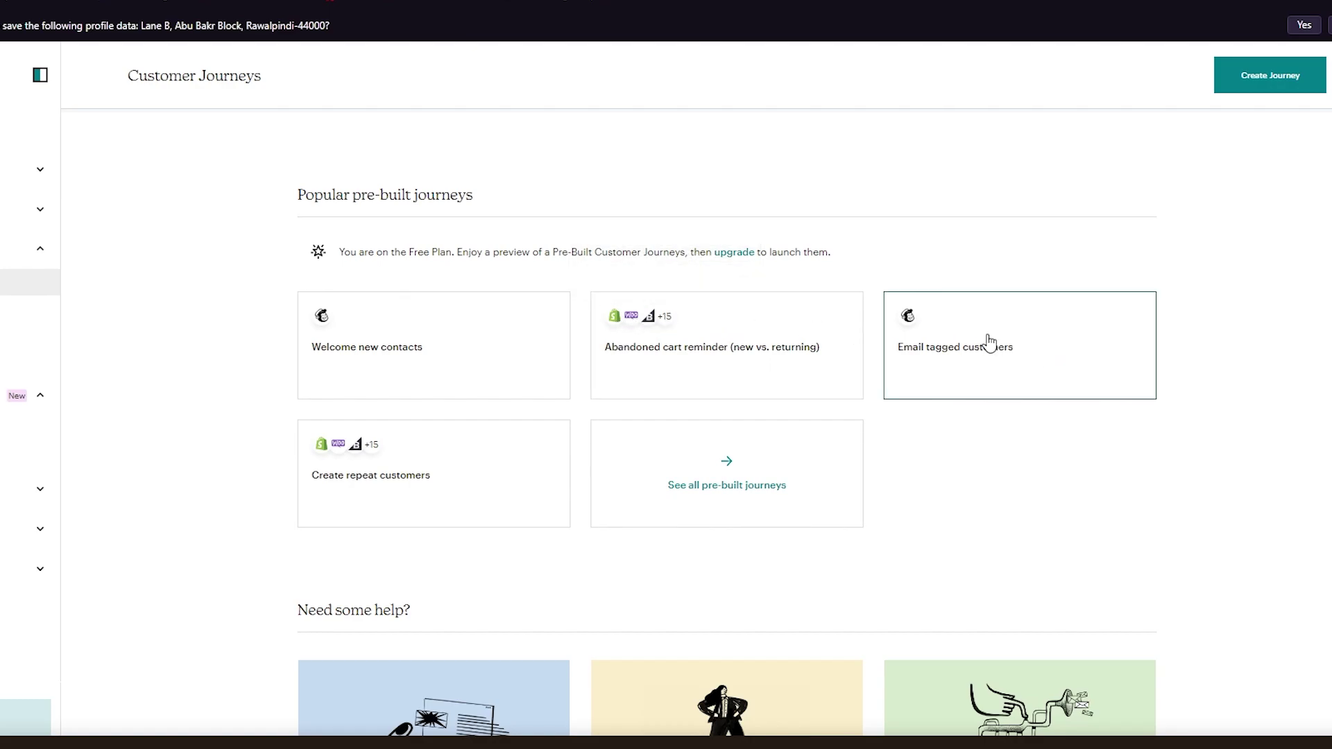
scroll(335, 525, "down", 5)
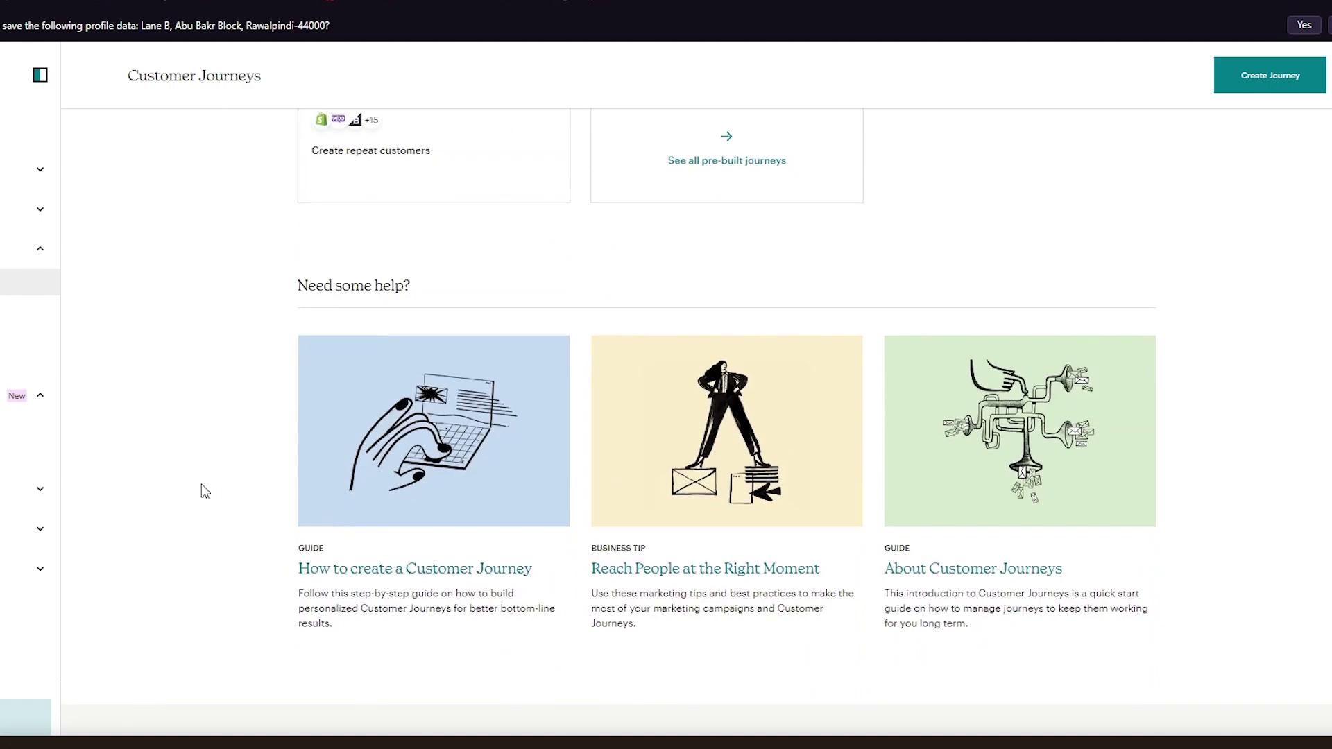
scroll(204, 396, "down", 5)
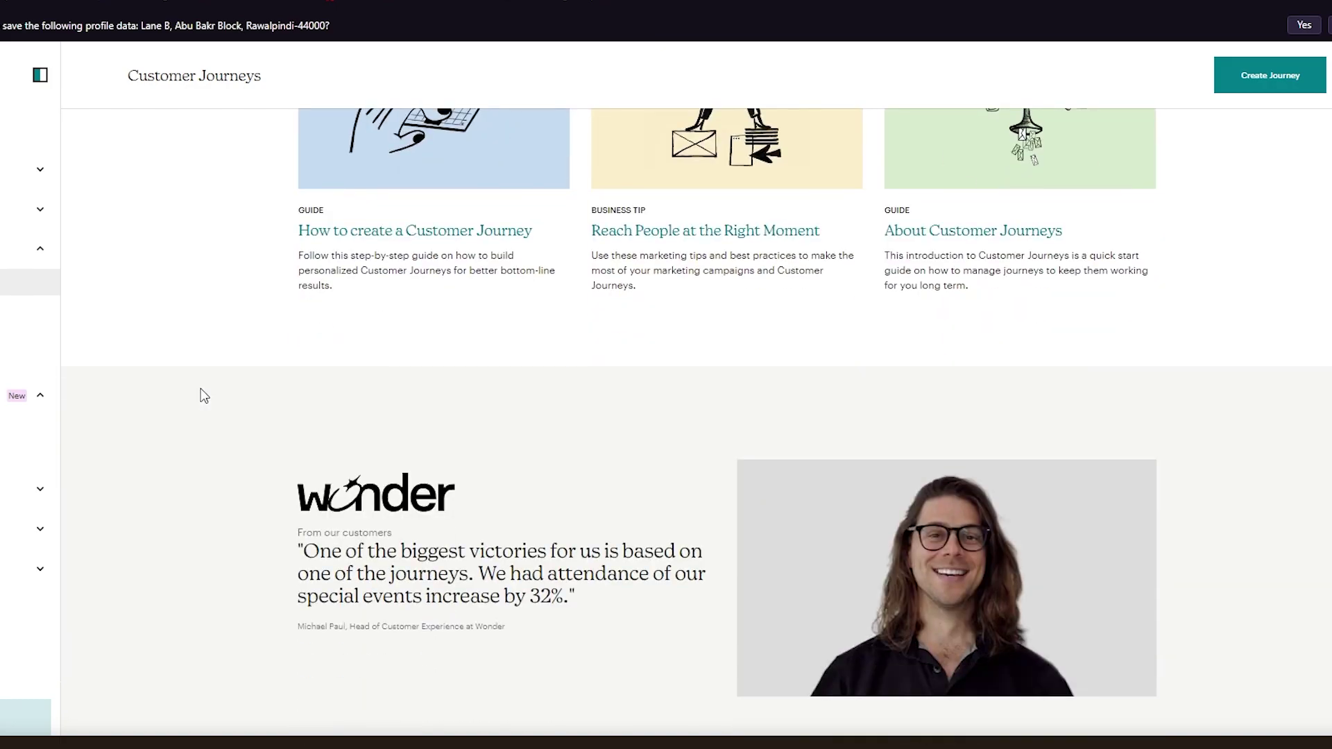
scroll(204, 396, "up", 10)
scroll(204, 395, "down", 4)
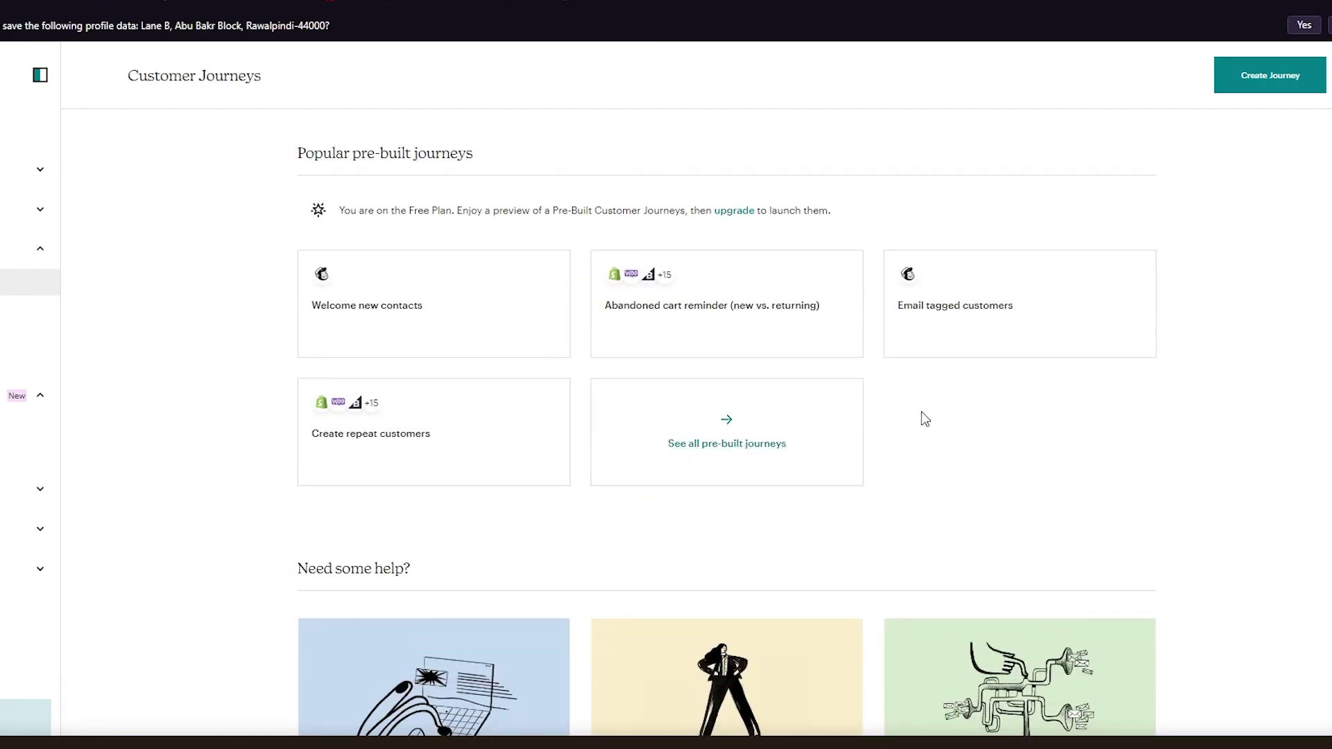
scroll(921, 414, "up", 3)
scroll(999, 301, "up", 2)
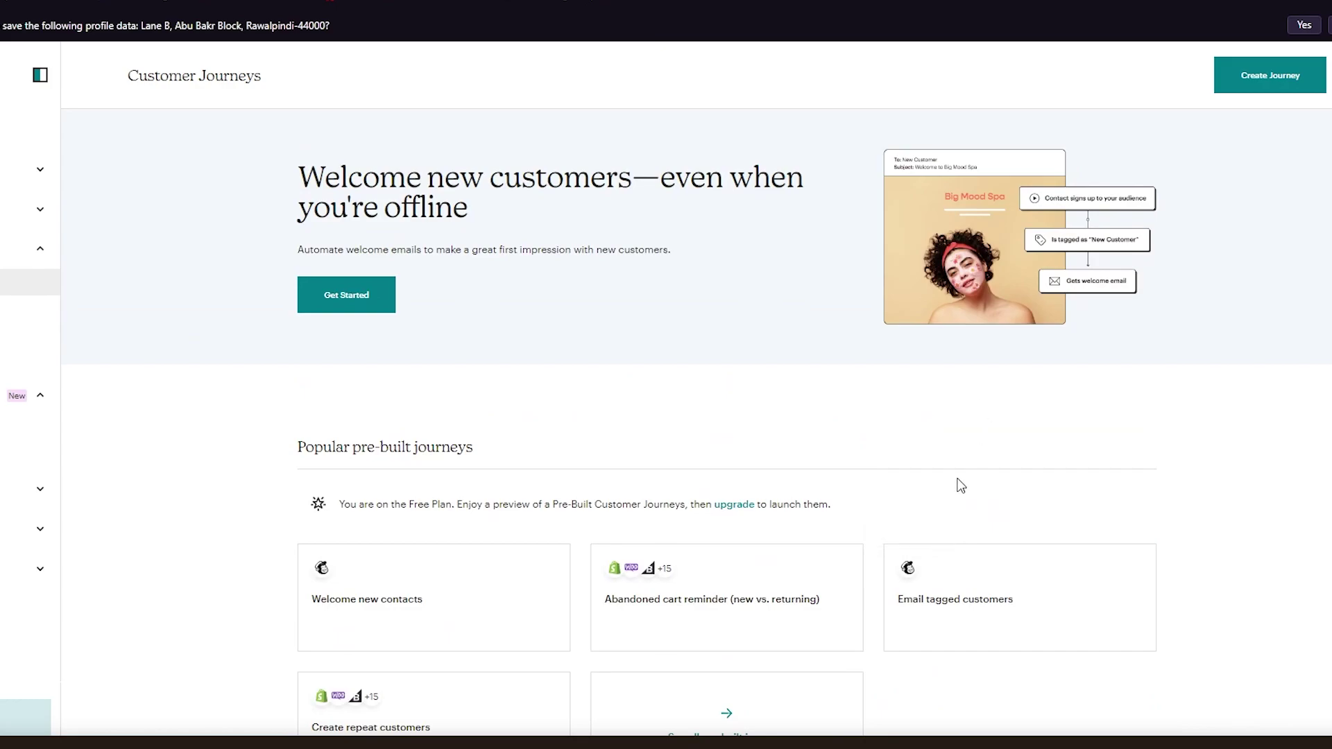
scroll(961, 486, "down", 4)
scroll(814, 514, "up", 4)
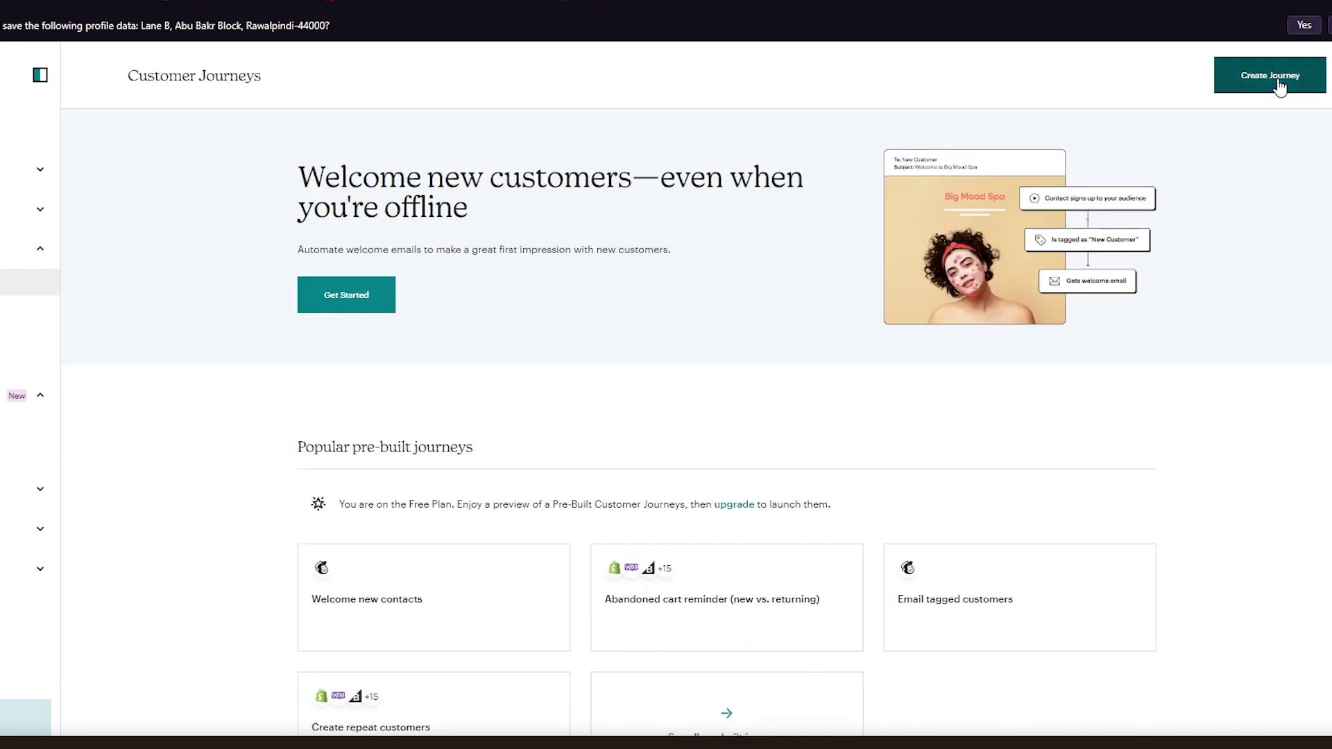
left_click(1224, 86)
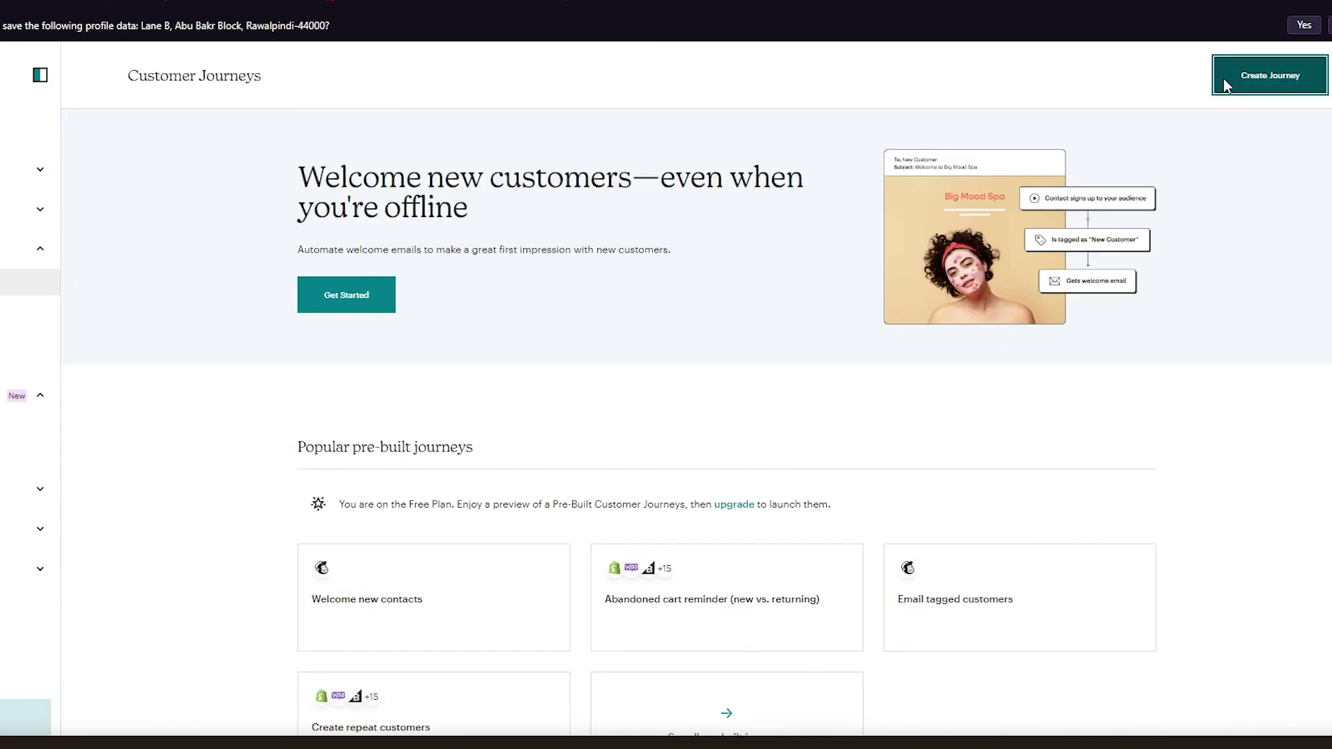
Name the new journey 'asmdoamsod' and start building it.
left_click(702, 376)
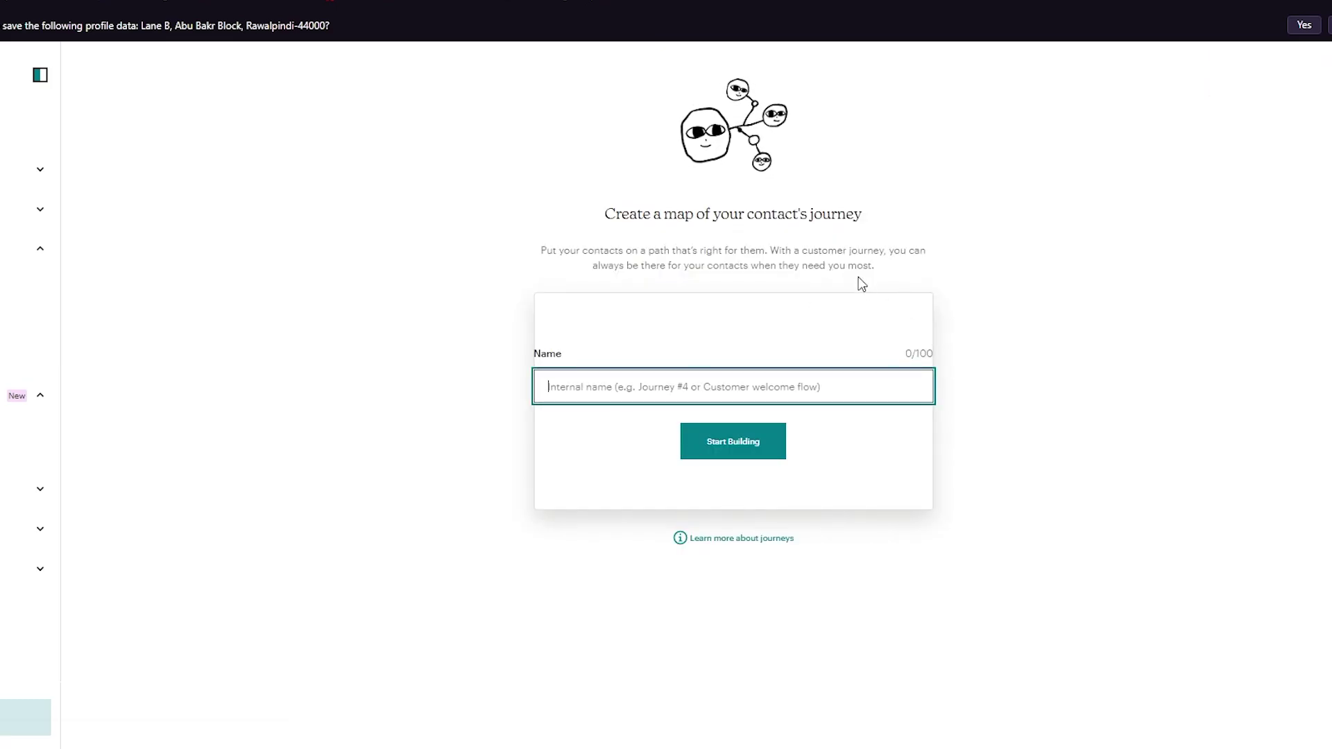
type("asmdoamsod")
left_click(742, 452)
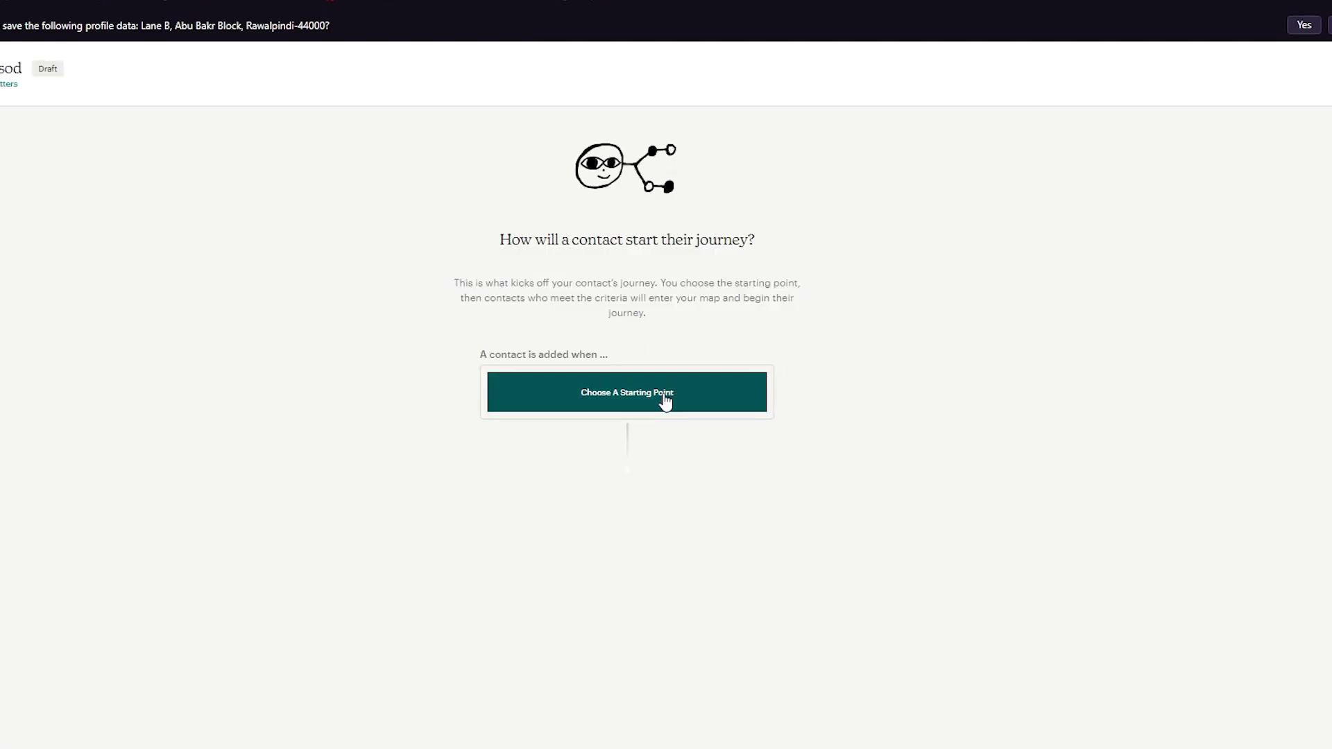
Set the starting point to contacts signing up to NewsLetters, including imported contacts.
left_click(665, 400)
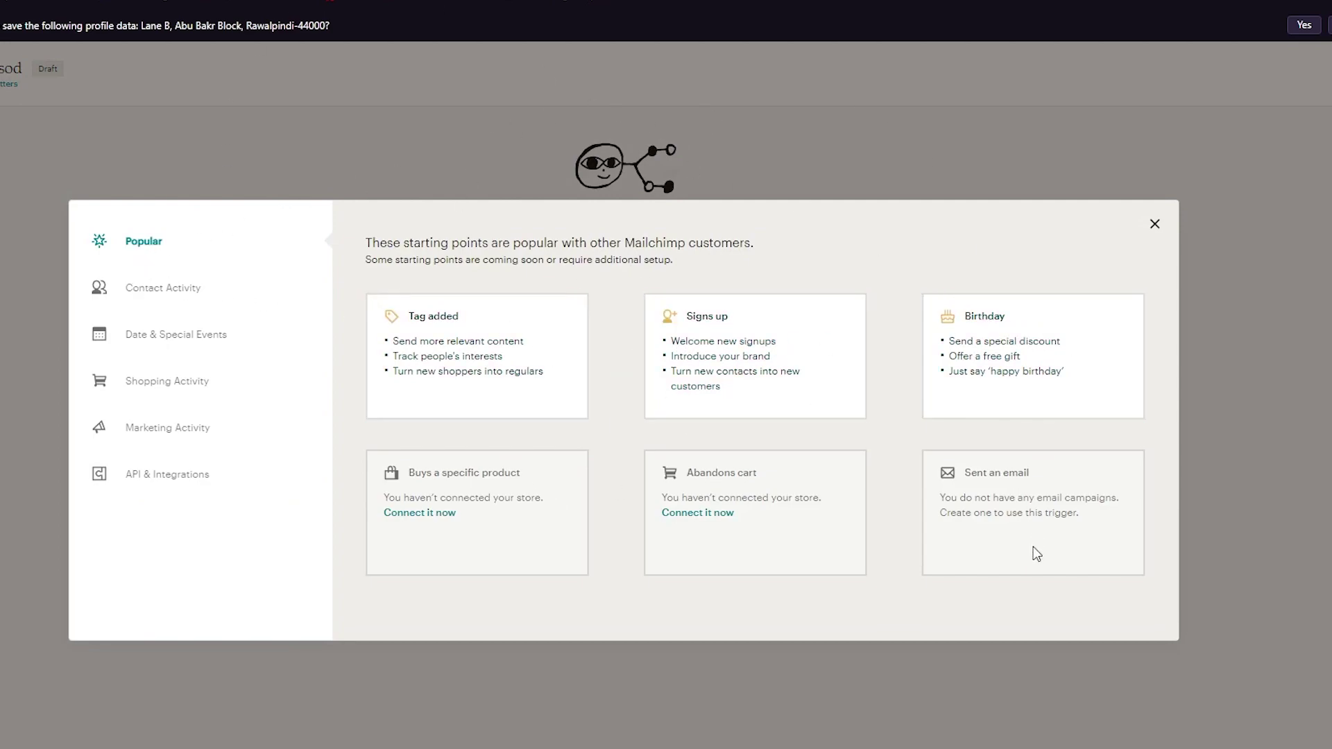
left_click(695, 350)
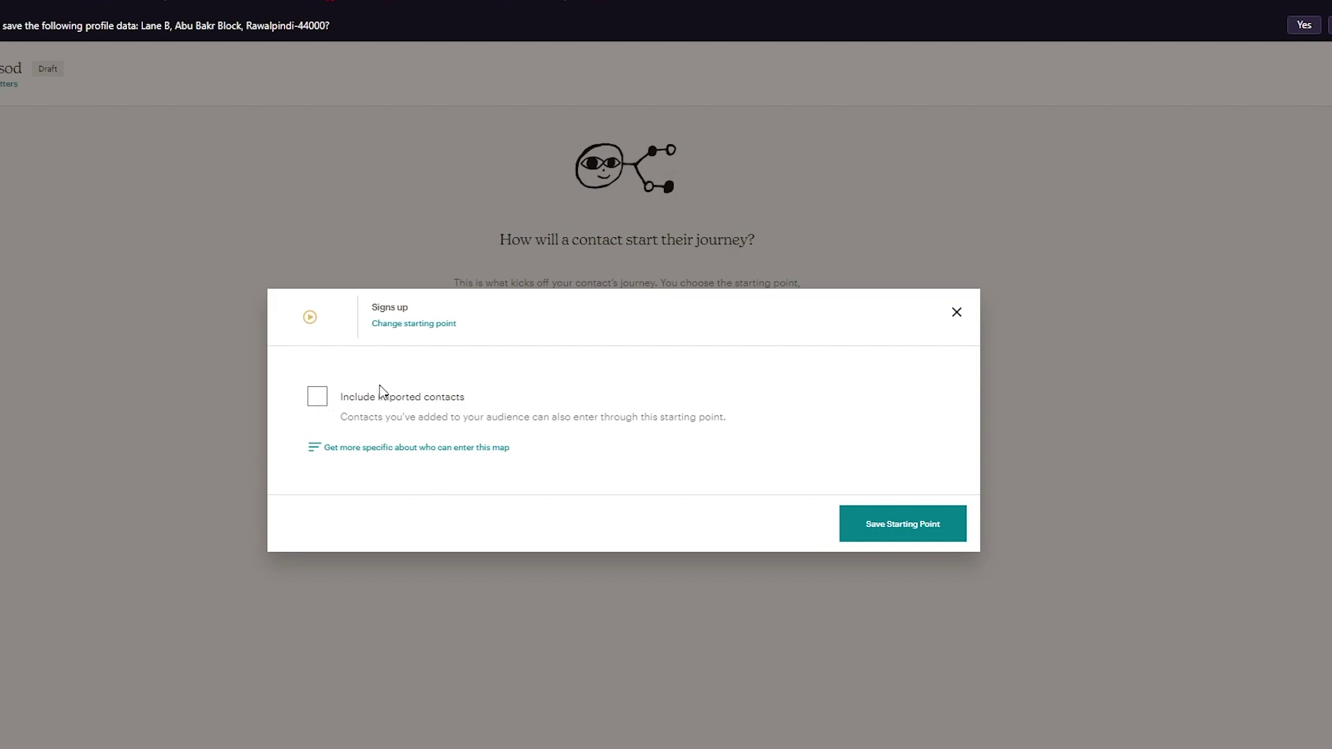
left_click(316, 400)
left_click(915, 517)
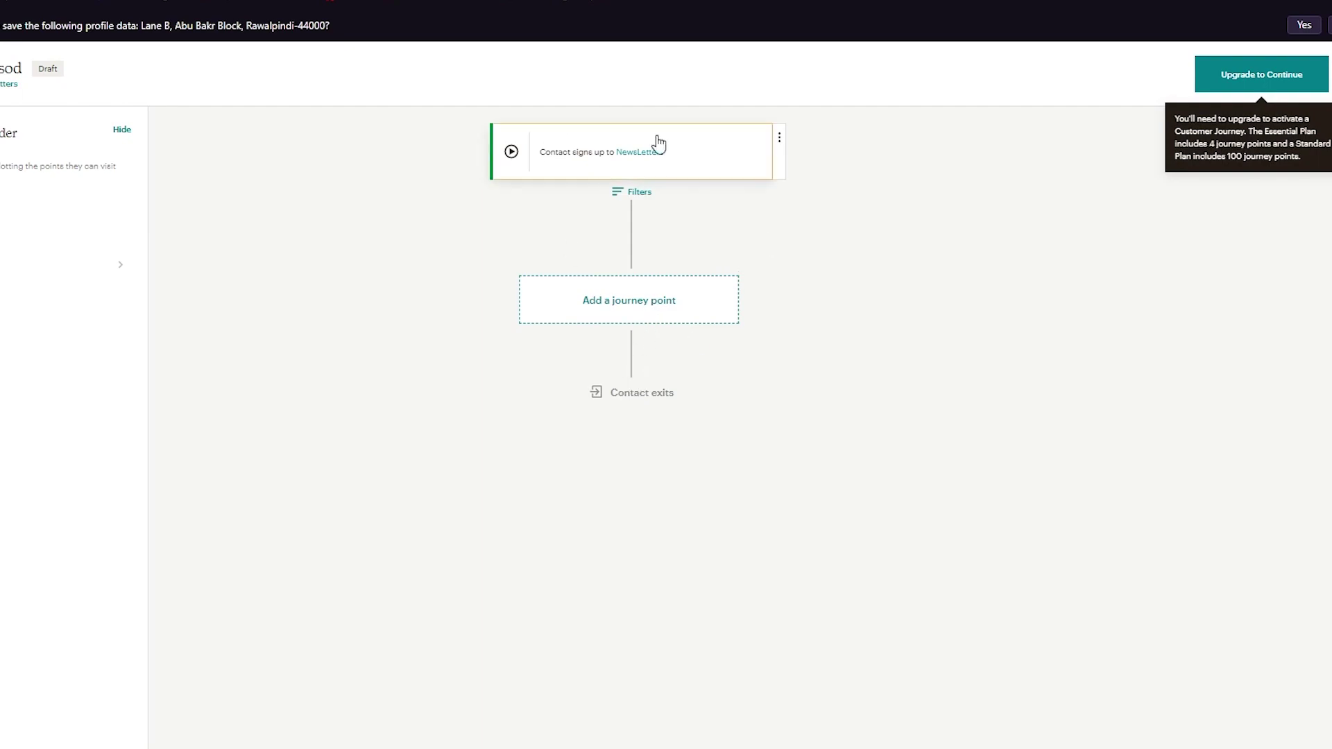
left_click(610, 298)
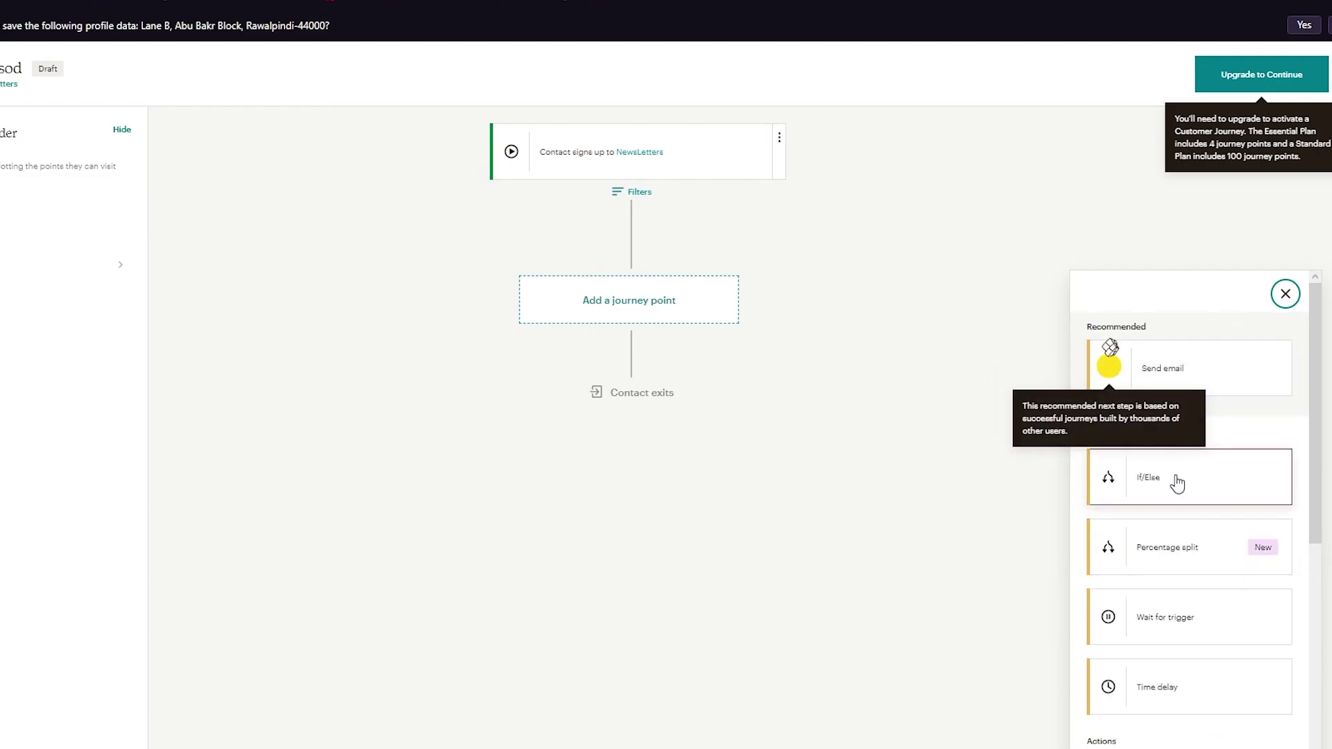
scroll(1177, 487, "down", 1)
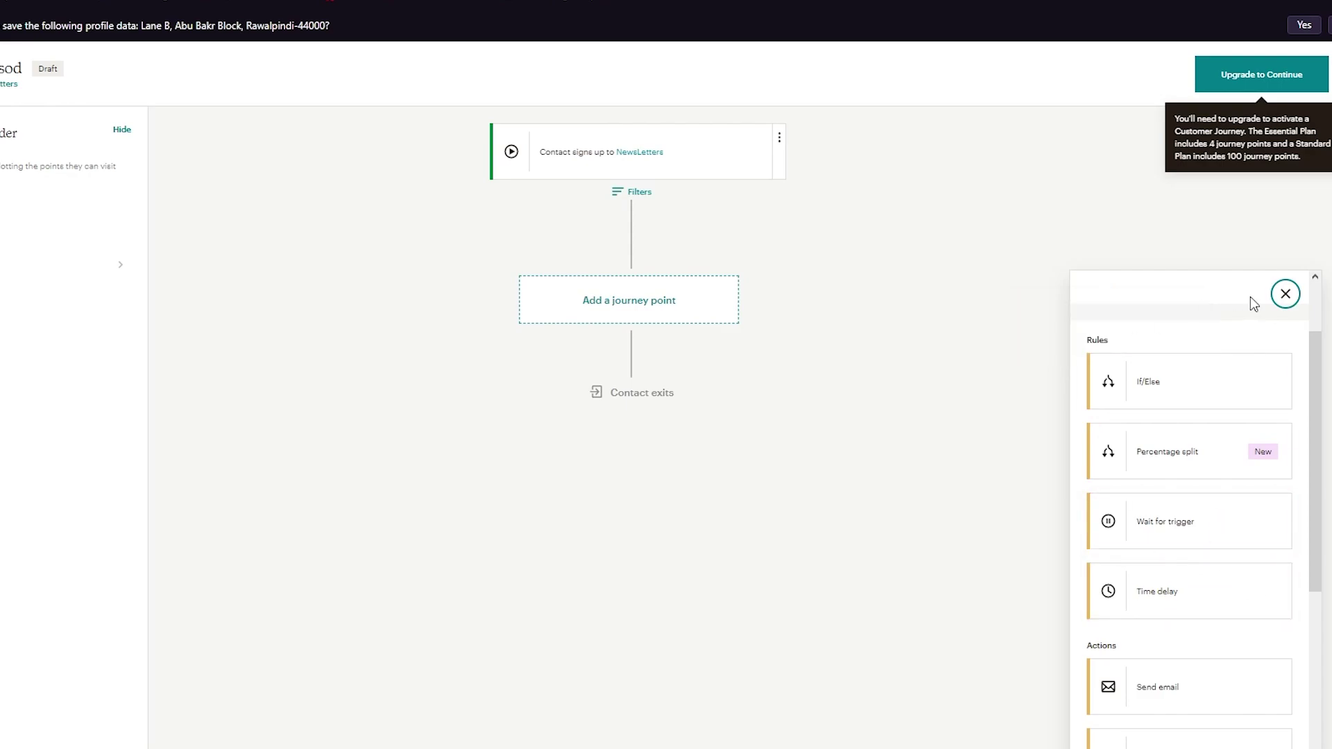
left_click(1285, 294)
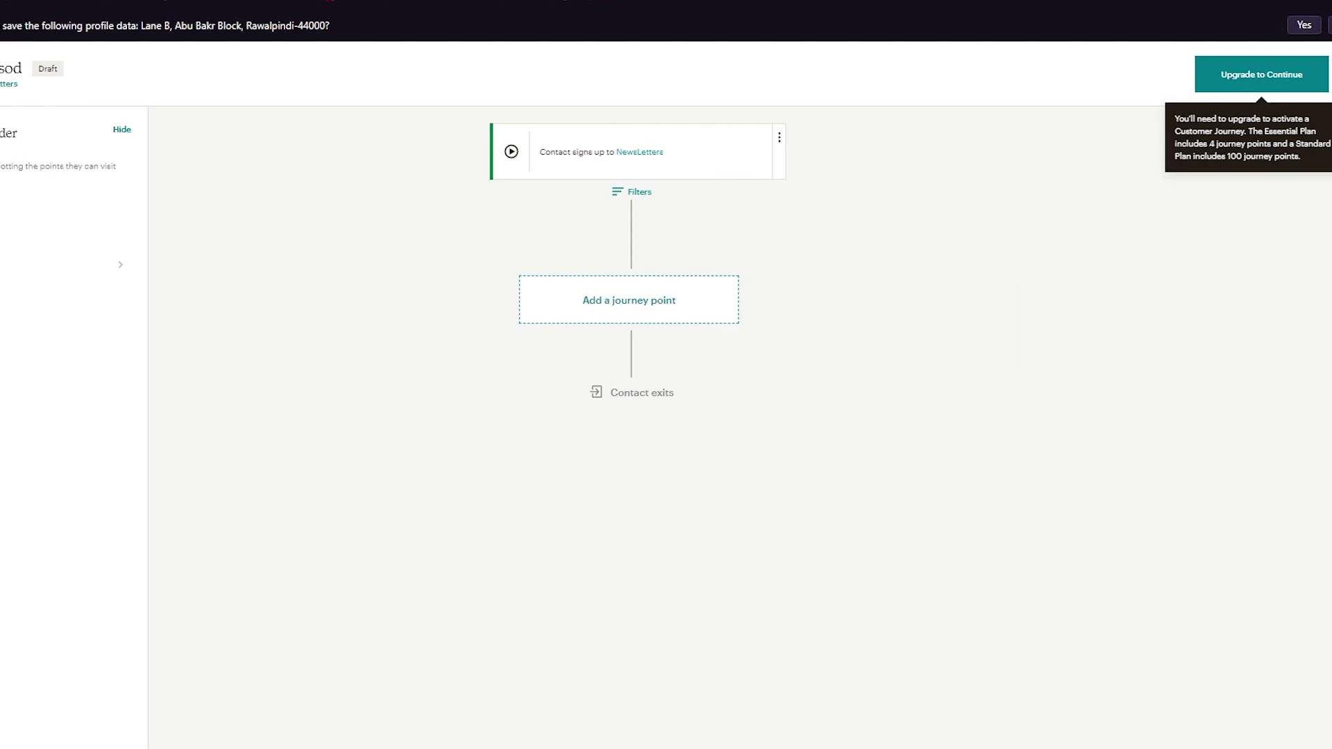